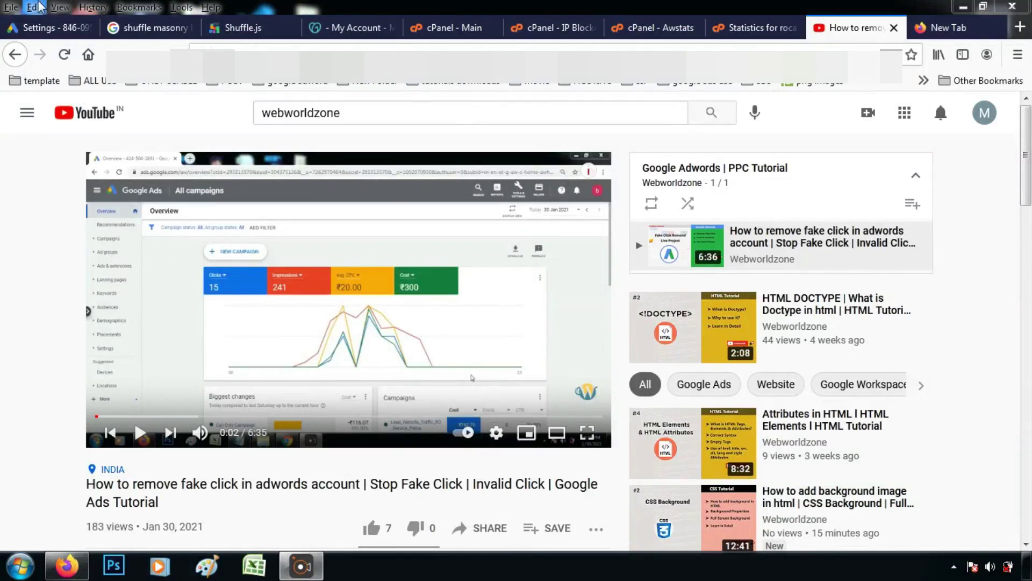
Switch to the Google Ads settings of the Website traffic-Search-1 campaign and look at its IP exclusions.
left_click(42, 30)
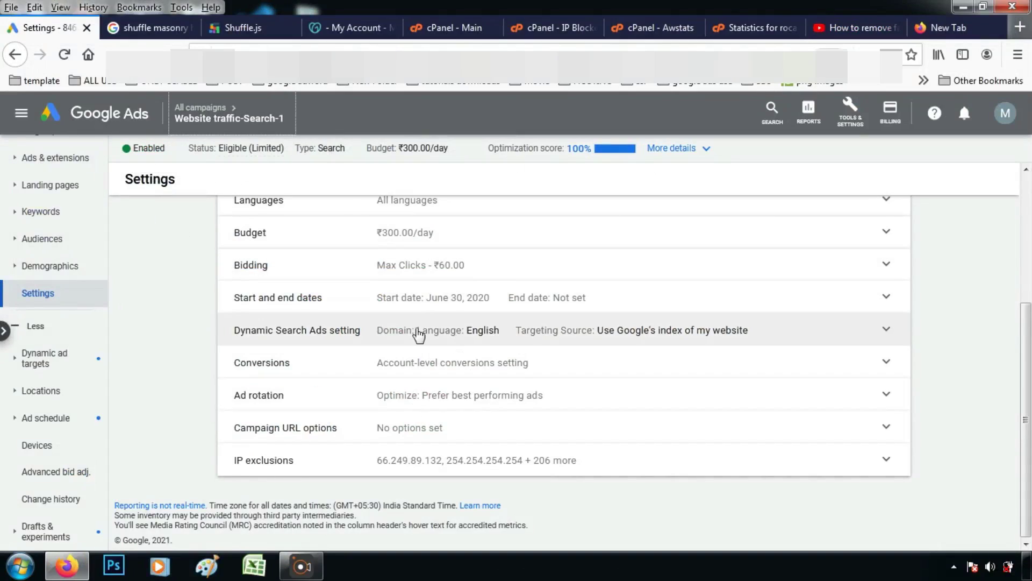
mouse_move(199, 129)
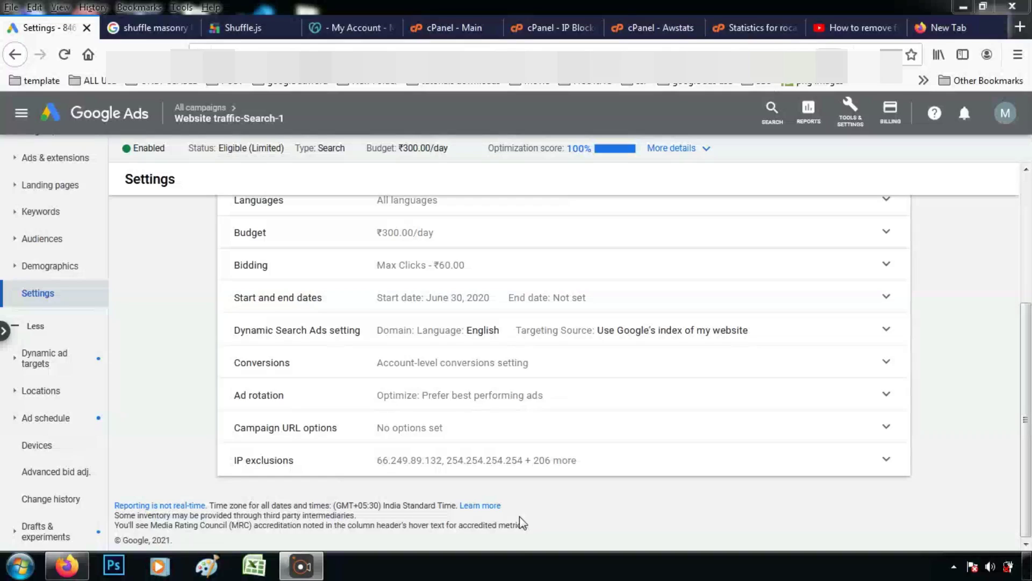
Look at the GoDaddy hosting account, switch to the cPanel main page and search its functions for "awst".
left_click(353, 32)
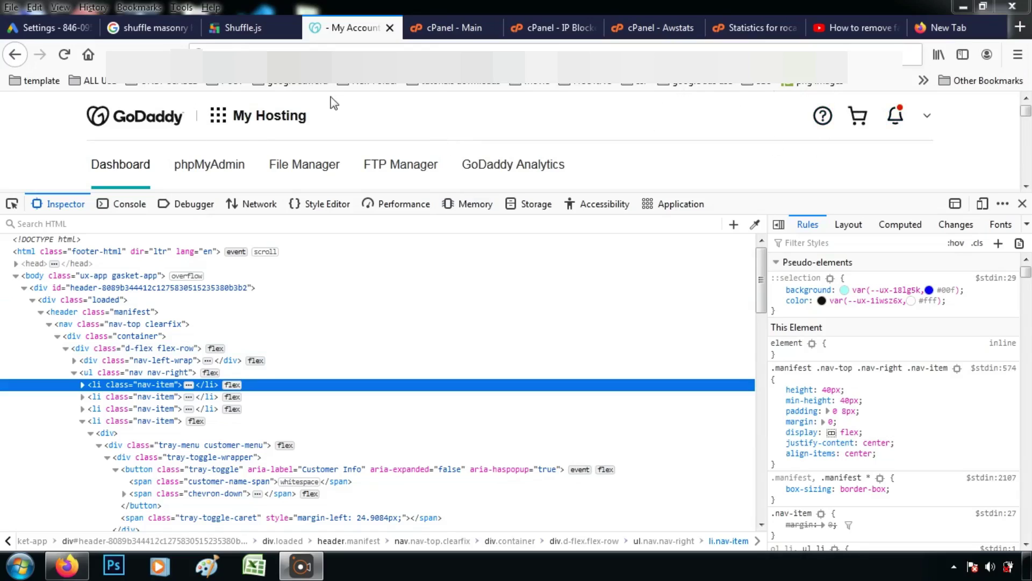
left_click(442, 29)
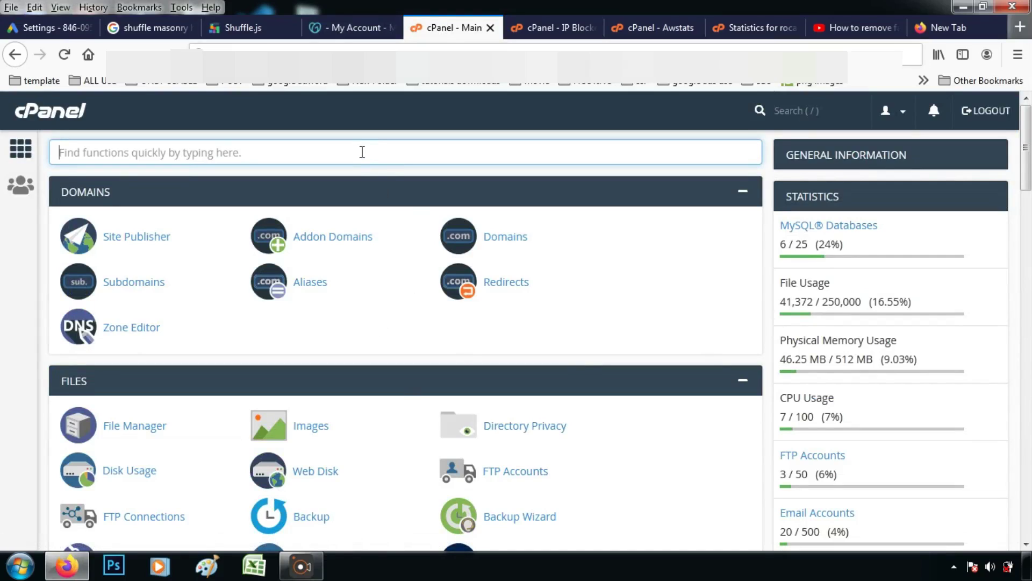
left_click(518, 560)
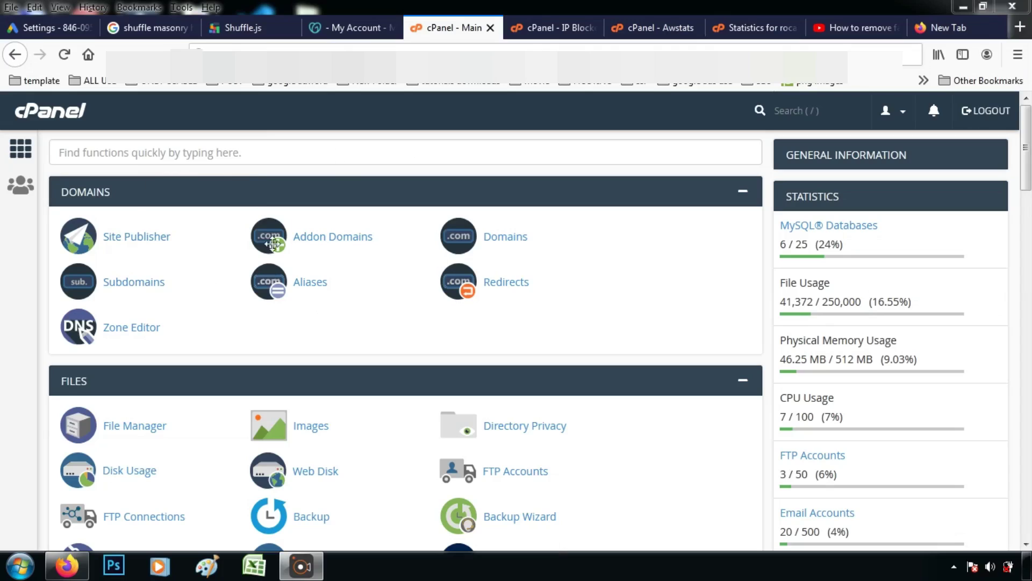
left_click(303, 153)
left_click(303, 152)
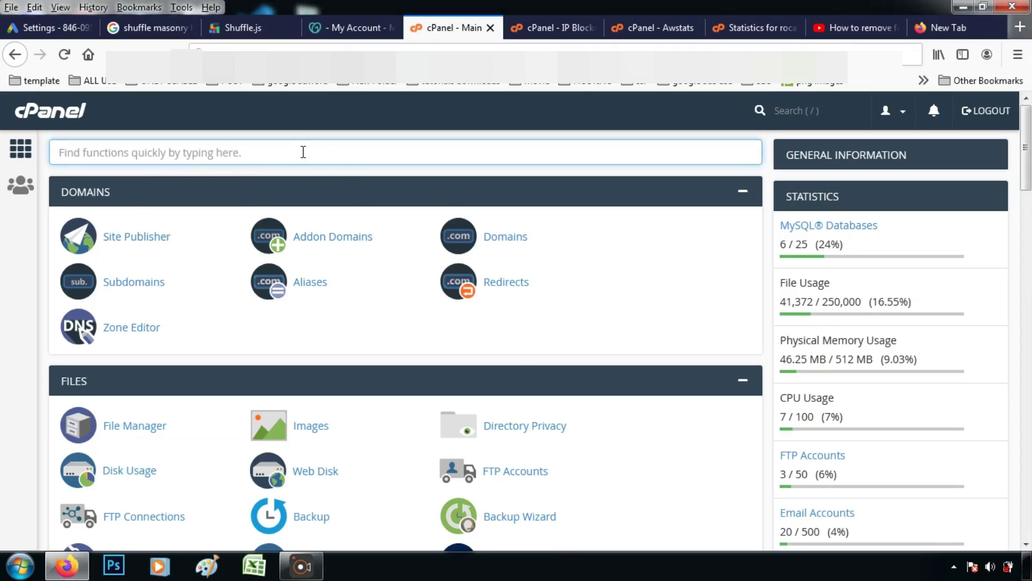
type("awst")
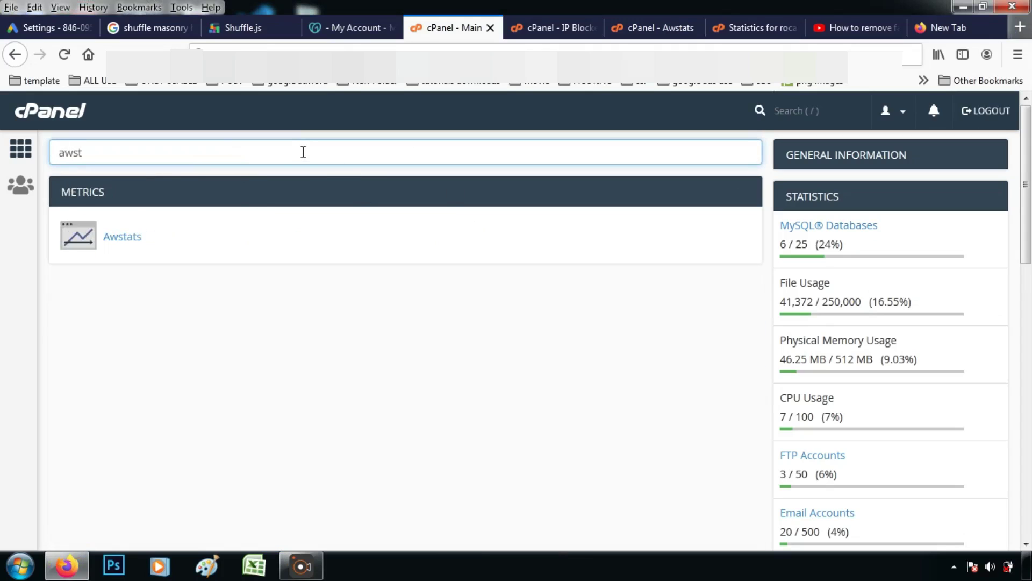
type("c")
key("BackSpace")
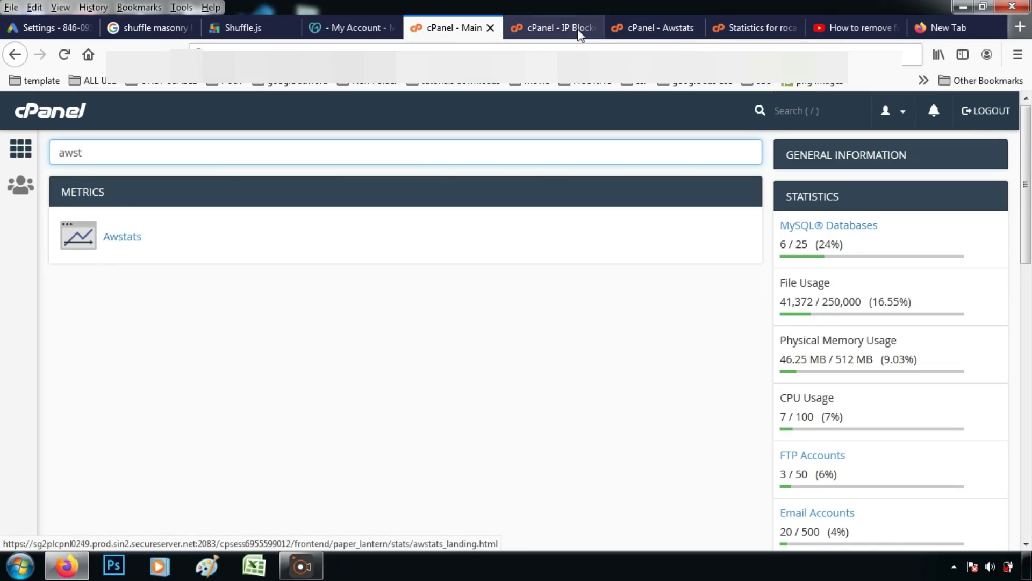
Switch from the Awstats domain list to the website's statistics report and review its monthly history and days-of-month traffic.
left_click(665, 32)
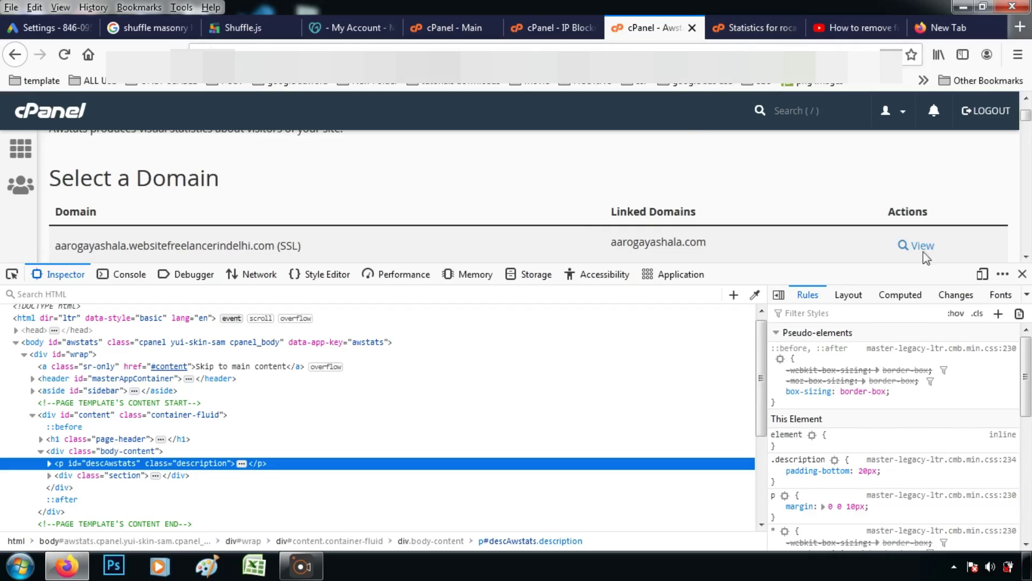
left_click(749, 24)
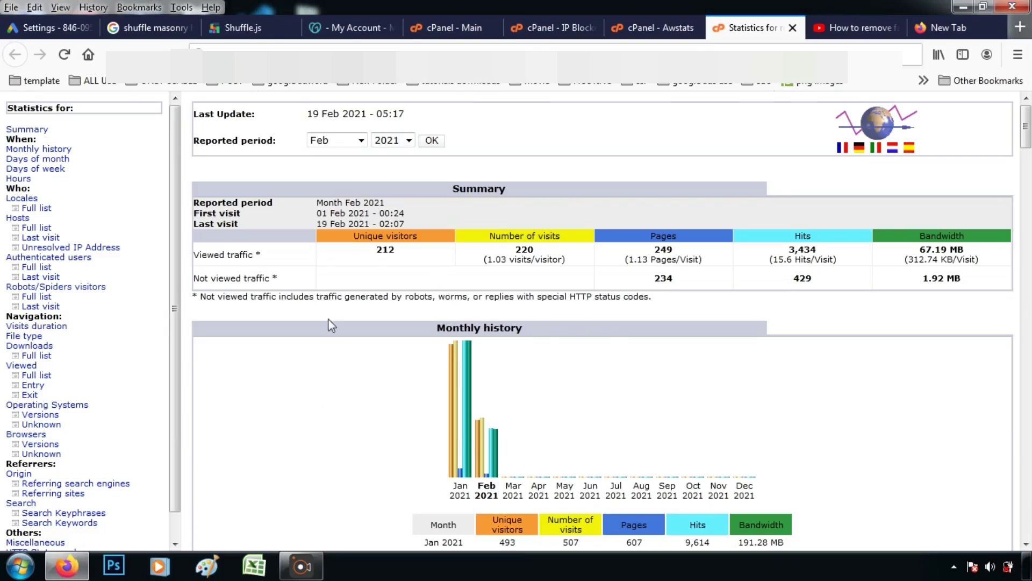
scroll(388, 317, "down", 5)
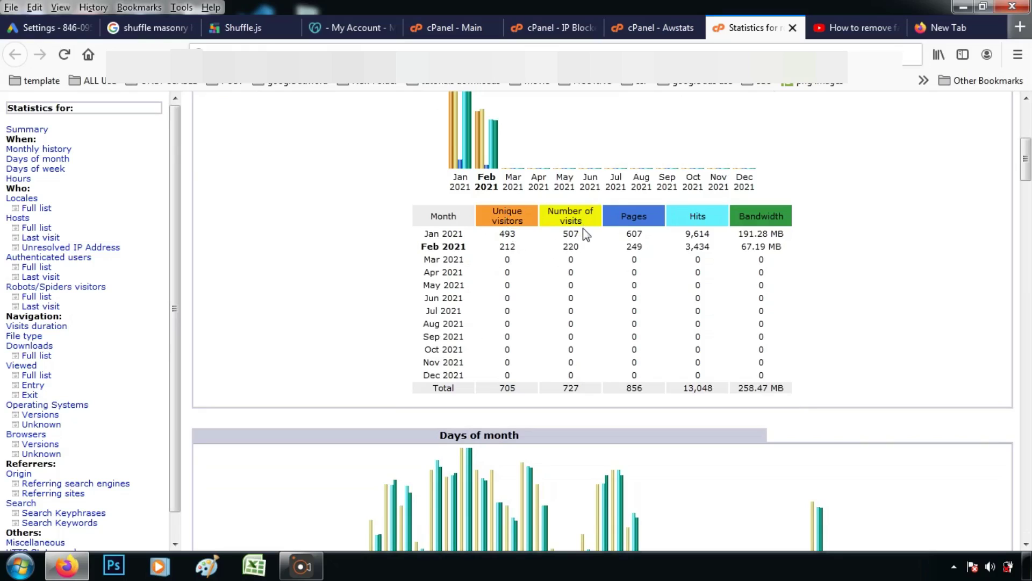
scroll(590, 308, "down", 4)
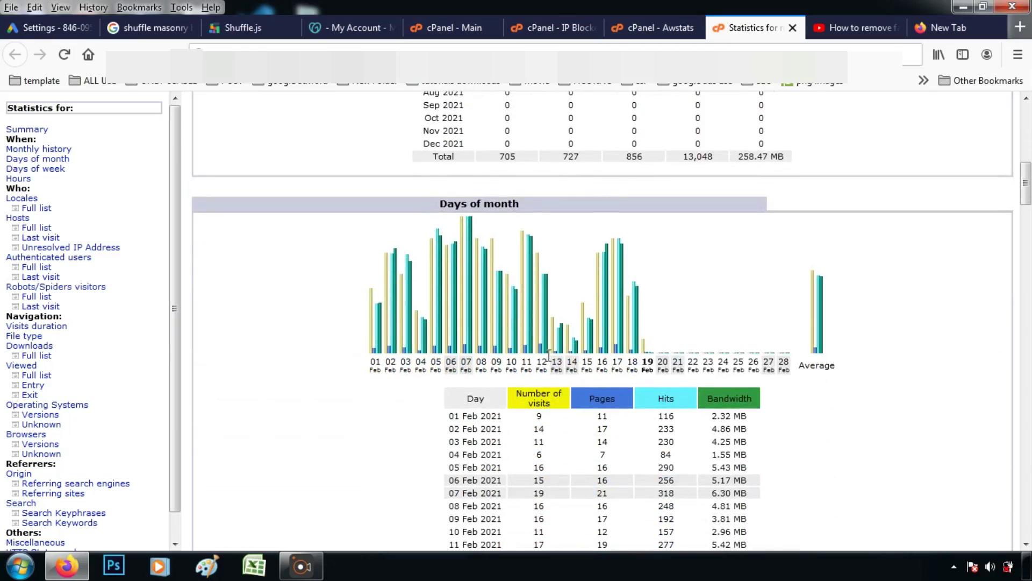
scroll(466, 325, "down", 3)
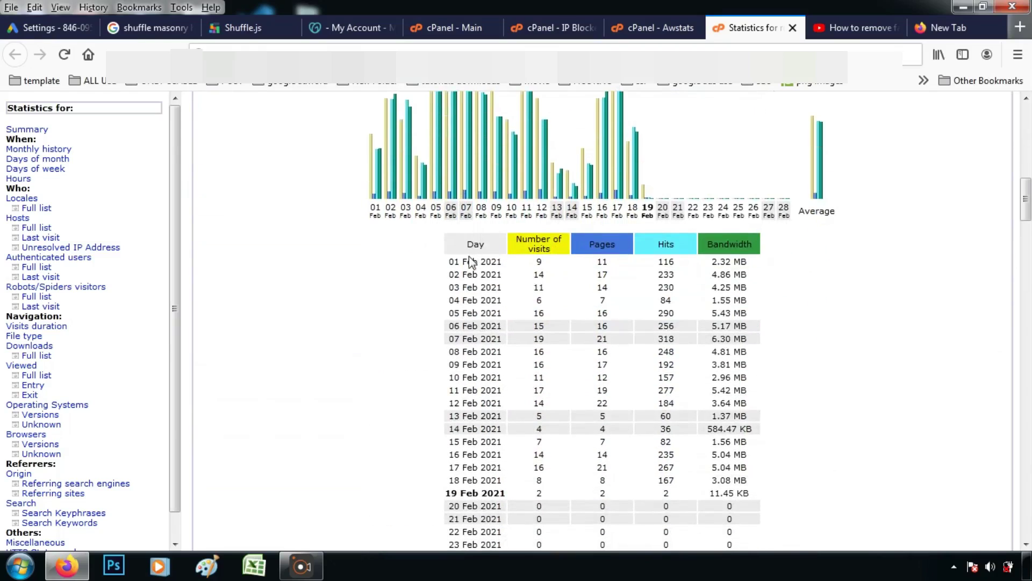
scroll(429, 319, "up", 2)
scroll(428, 317, "down", 2)
scroll(473, 357, "down", 5)
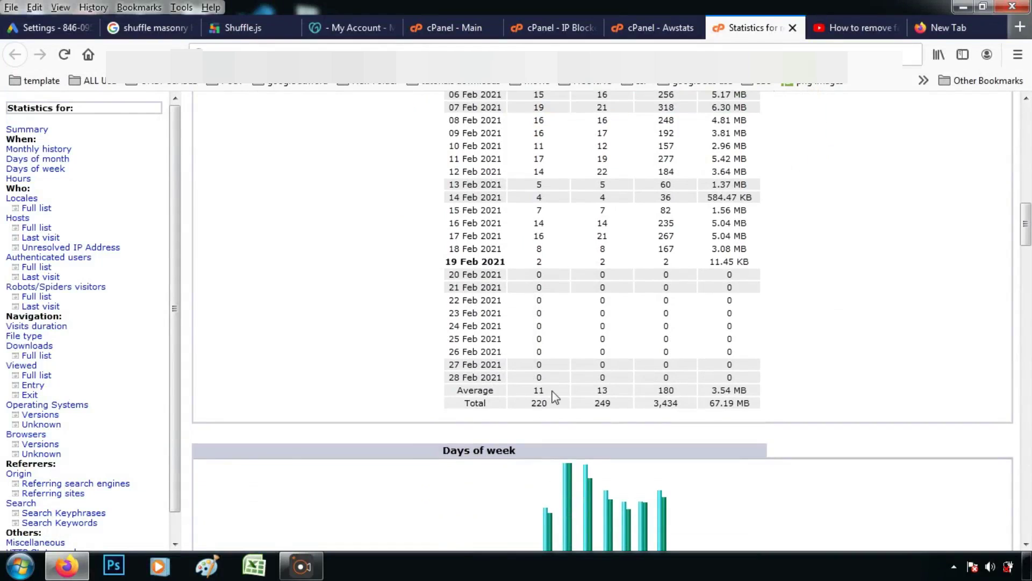
Examine the report's traffic by day of week, hour, locale and host.
scroll(555, 397, "down", 7)
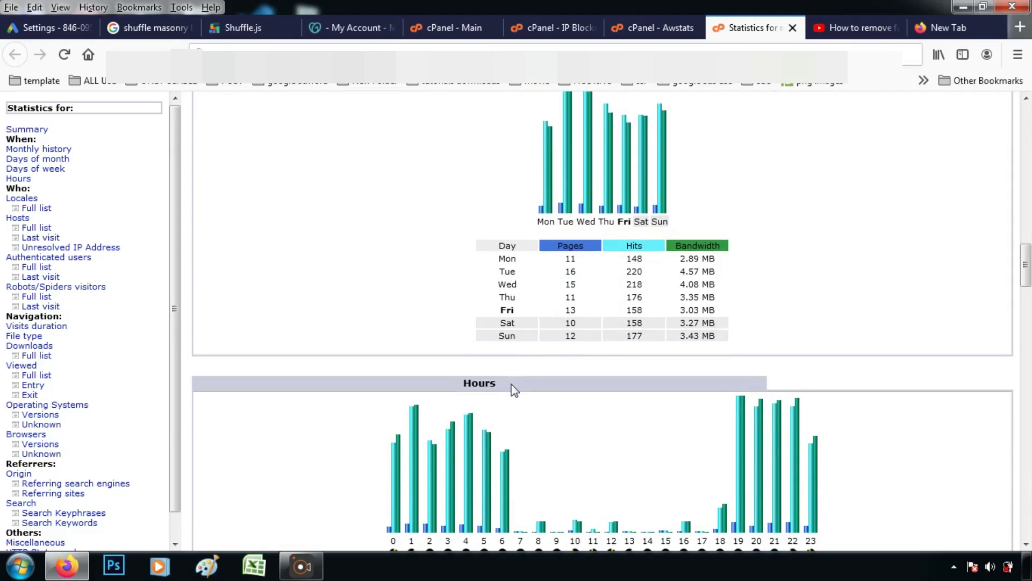
scroll(514, 390, "down", 3)
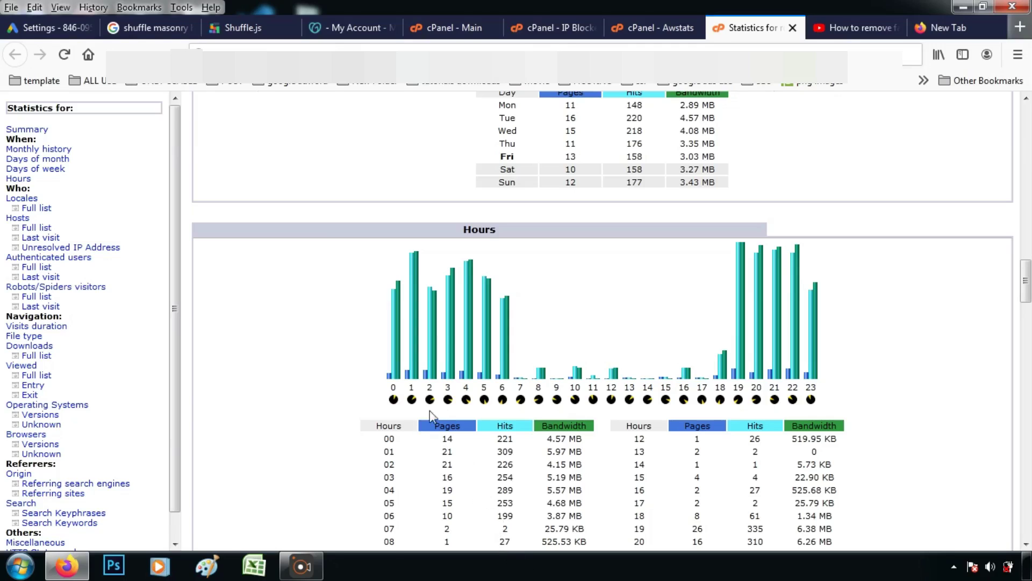
scroll(316, 363, "down", 6)
scroll(316, 364, "up", 6)
scroll(316, 364, "down", 10)
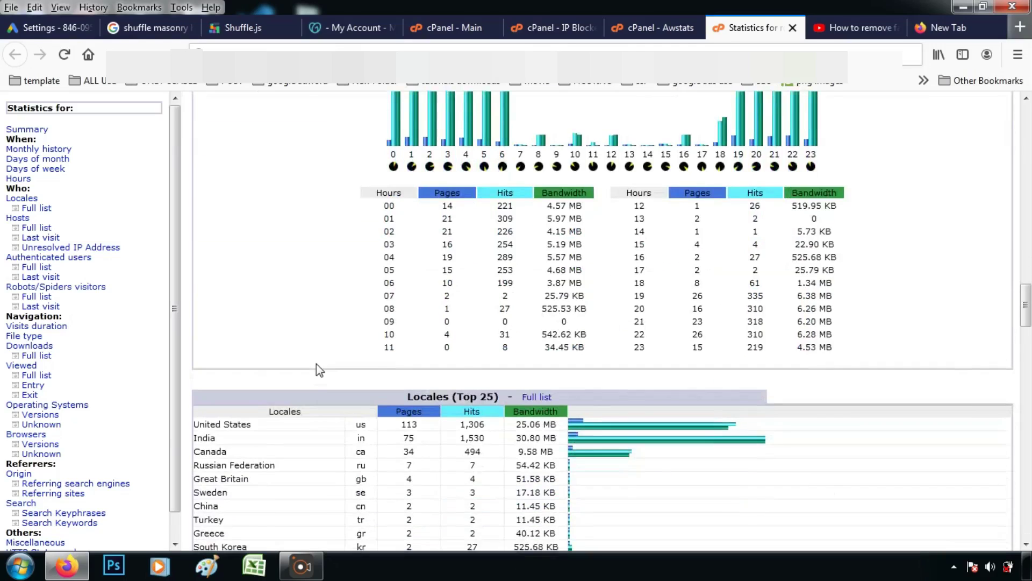
scroll(238, 204, "up", 3)
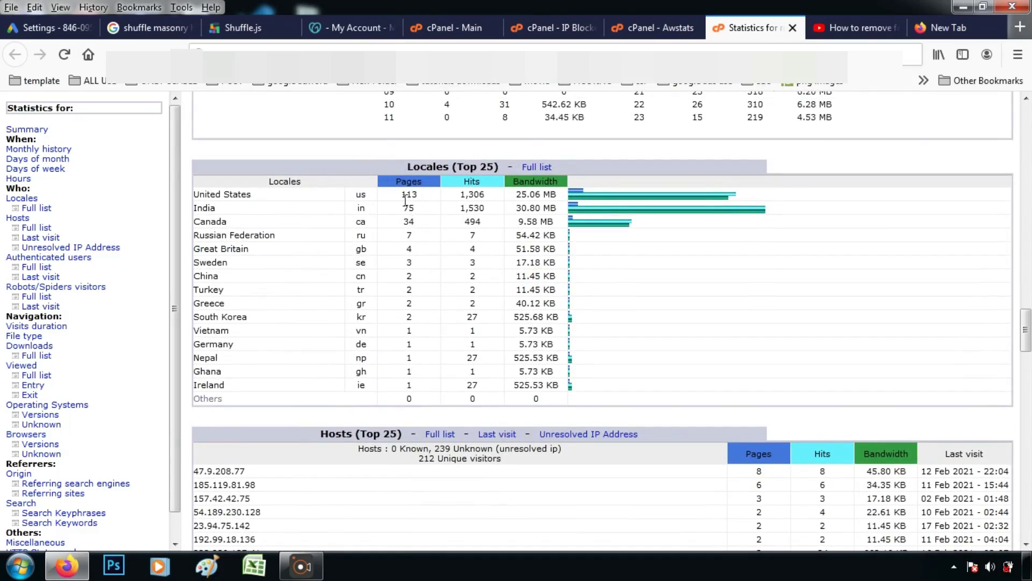
scroll(457, 357, "down", 5)
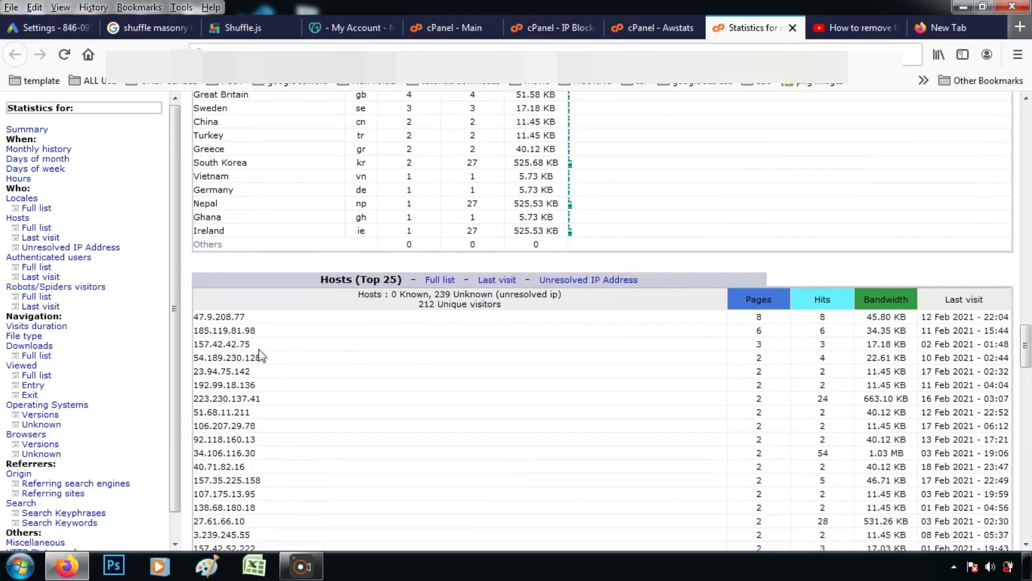
scroll(553, 252, "down", 10)
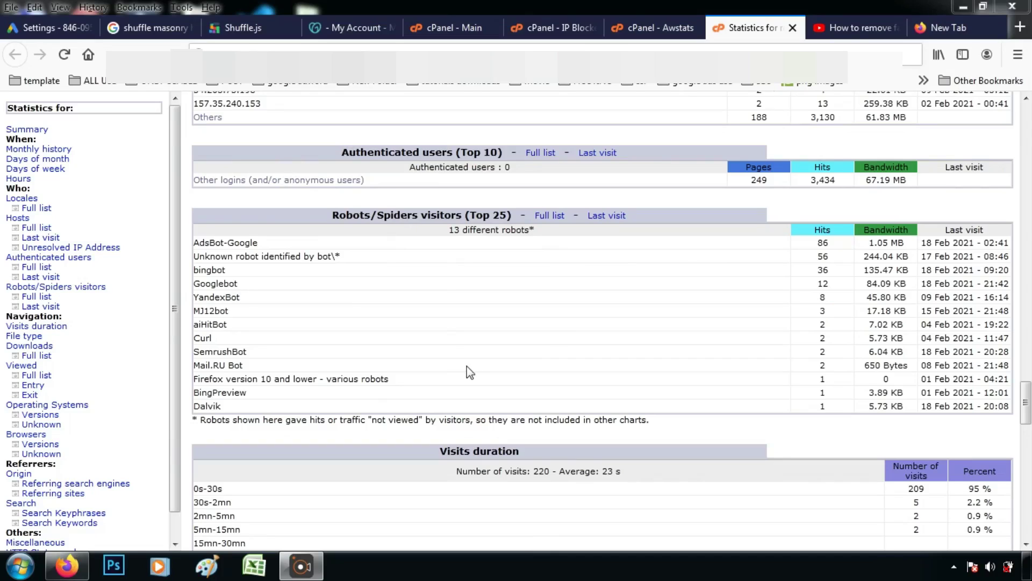
Review the report's robots, visit duration, file type, operating system, browser, origin and HTTP status sections.
scroll(457, 312, "down", 3)
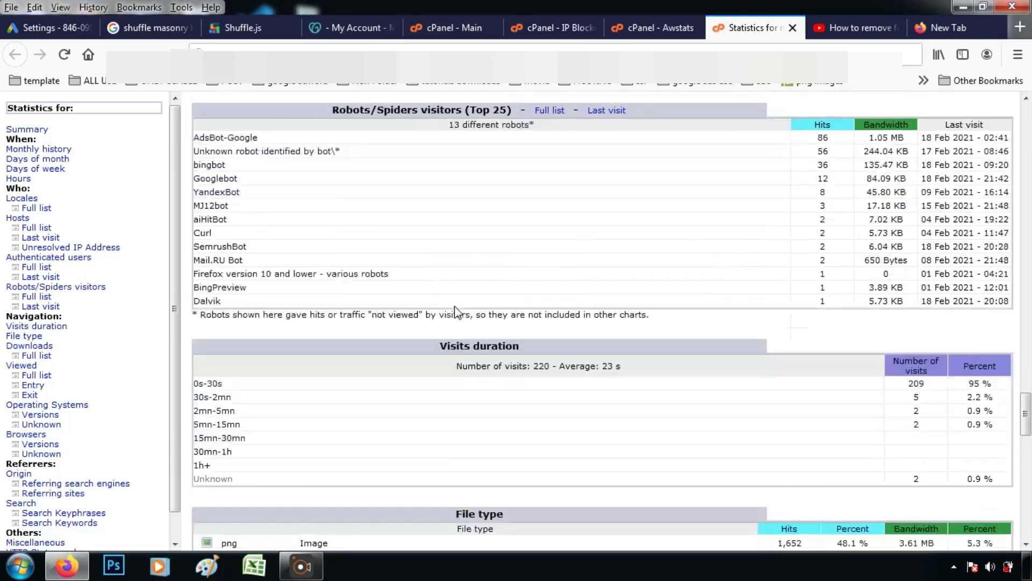
scroll(456, 312, "down", 15)
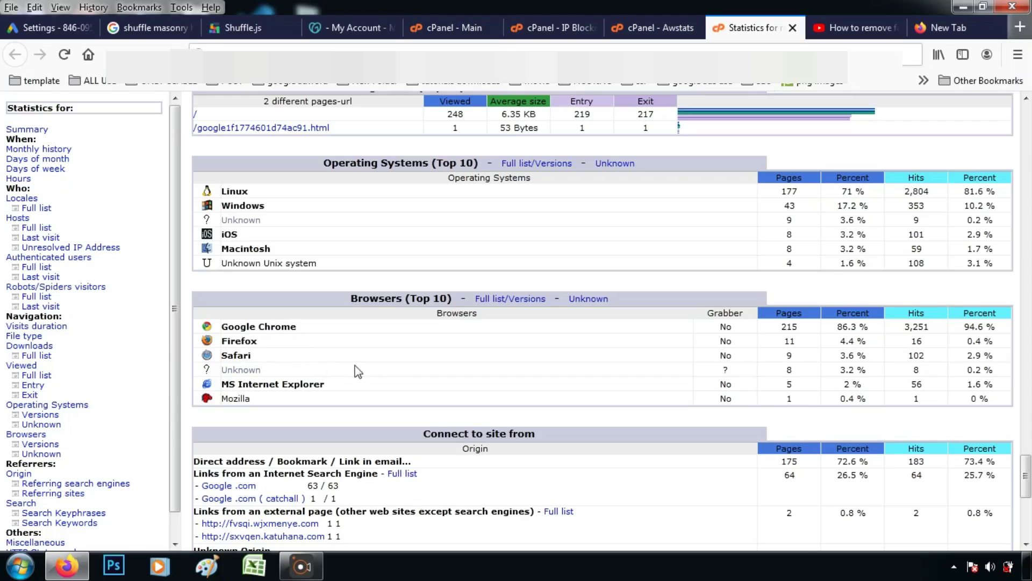
scroll(389, 373, "down", 10)
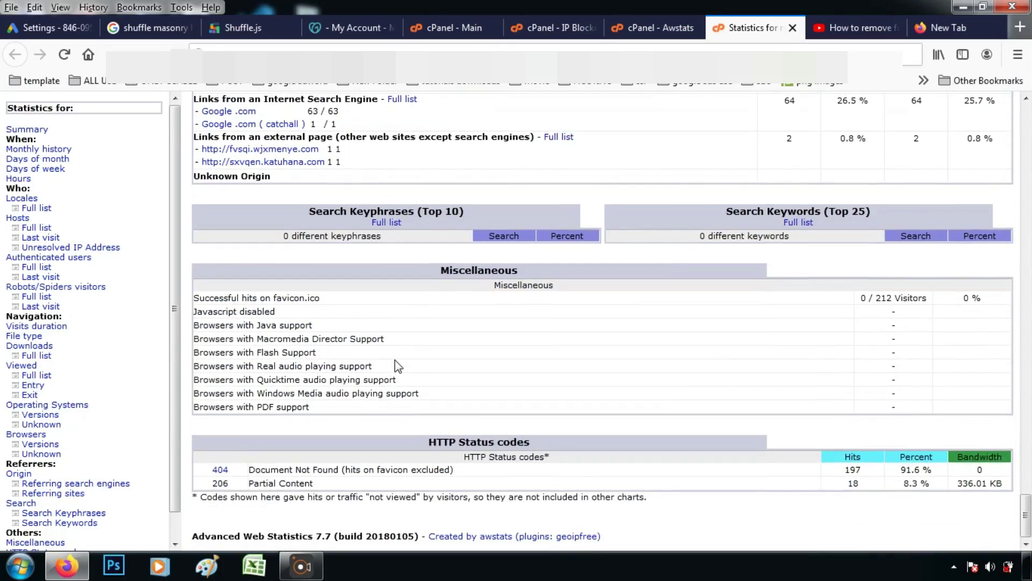
scroll(398, 366, "up", 15)
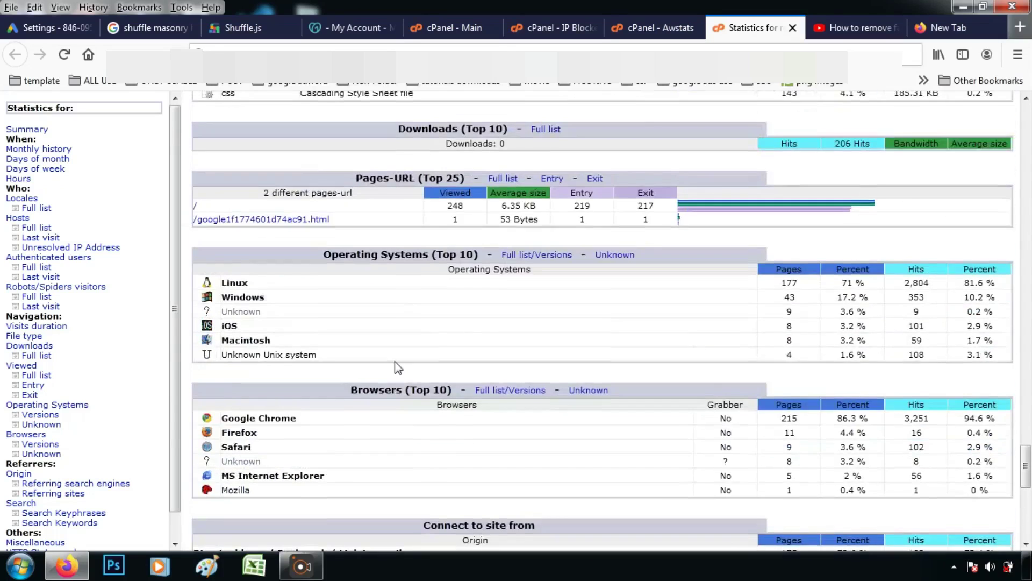
scroll(398, 368, "down", 2)
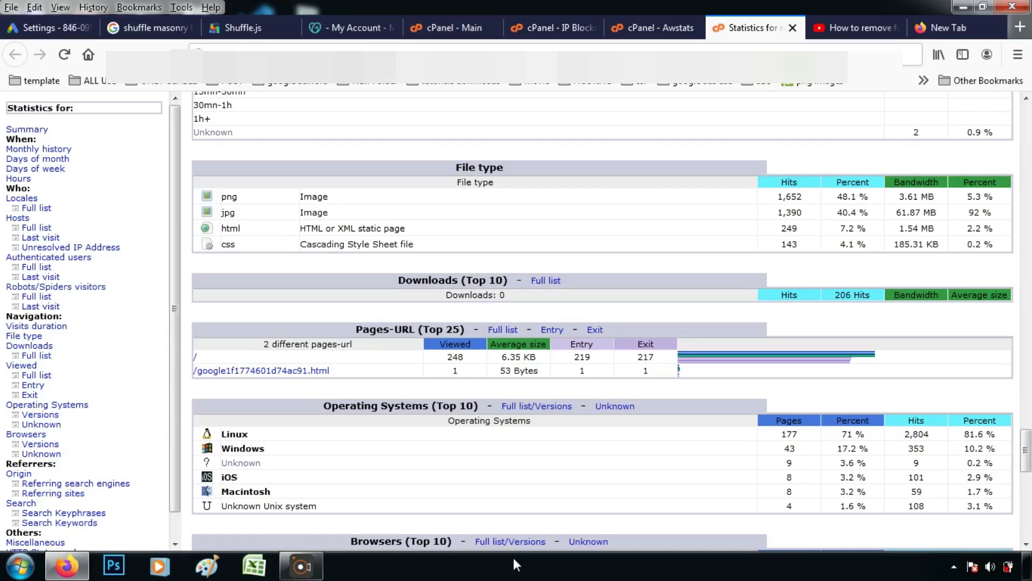
scroll(386, 347, "up", 8)
scroll(386, 348, "up", 15)
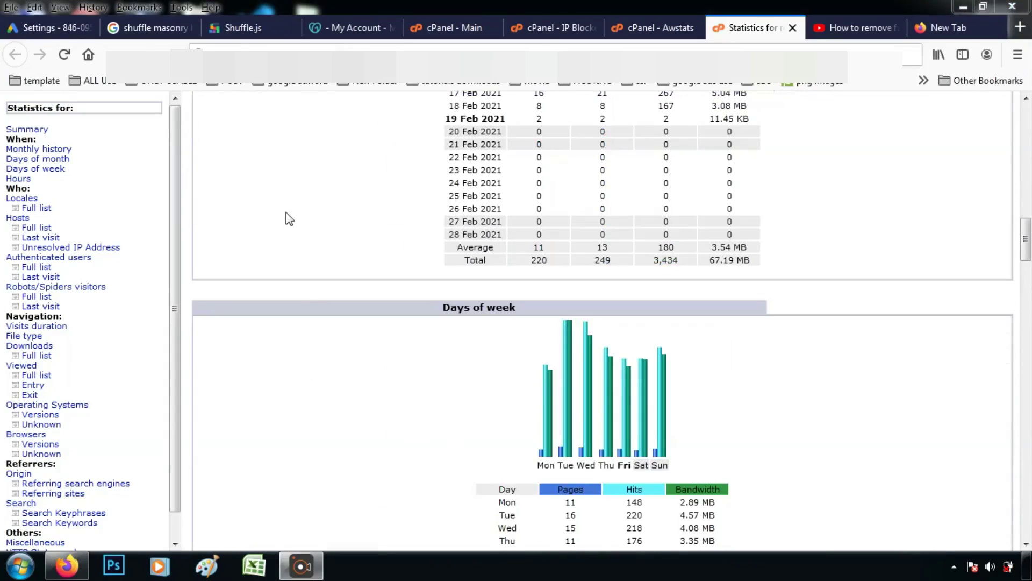
scroll(255, 278, "up", 8)
scroll(255, 278, "up", 10)
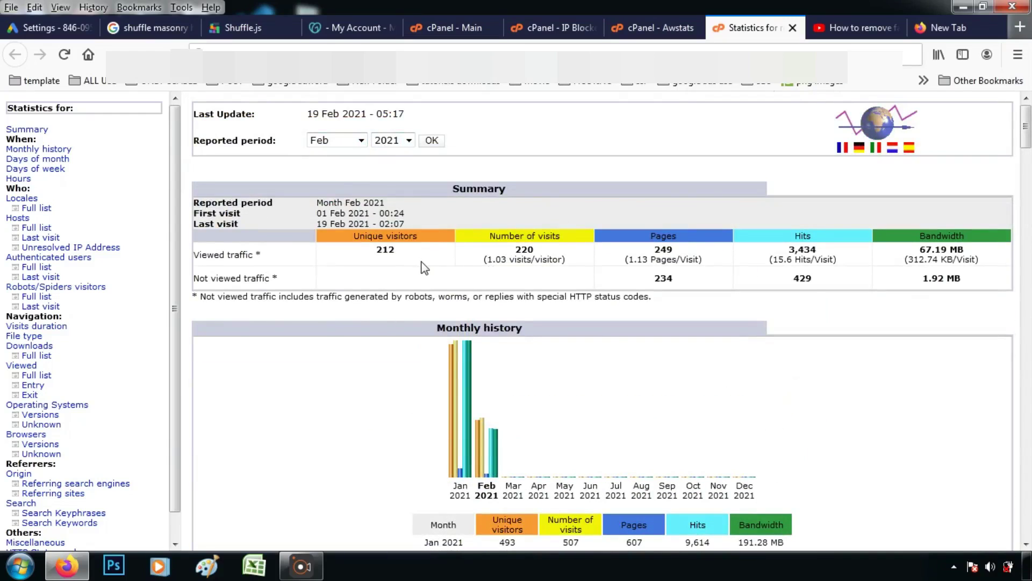
Examine the visitor IP addresses in the Hosts (Top 25) list with their pages, hits and last visits.
scroll(428, 276, "down", 10)
scroll(429, 276, "down", 5)
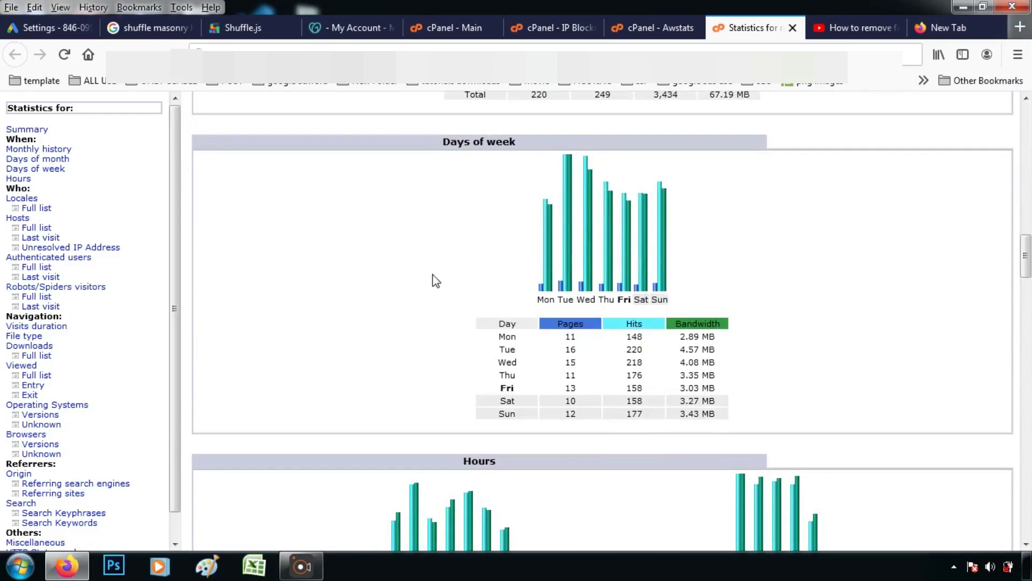
scroll(433, 275, "down", 10)
scroll(434, 276, "down", 5)
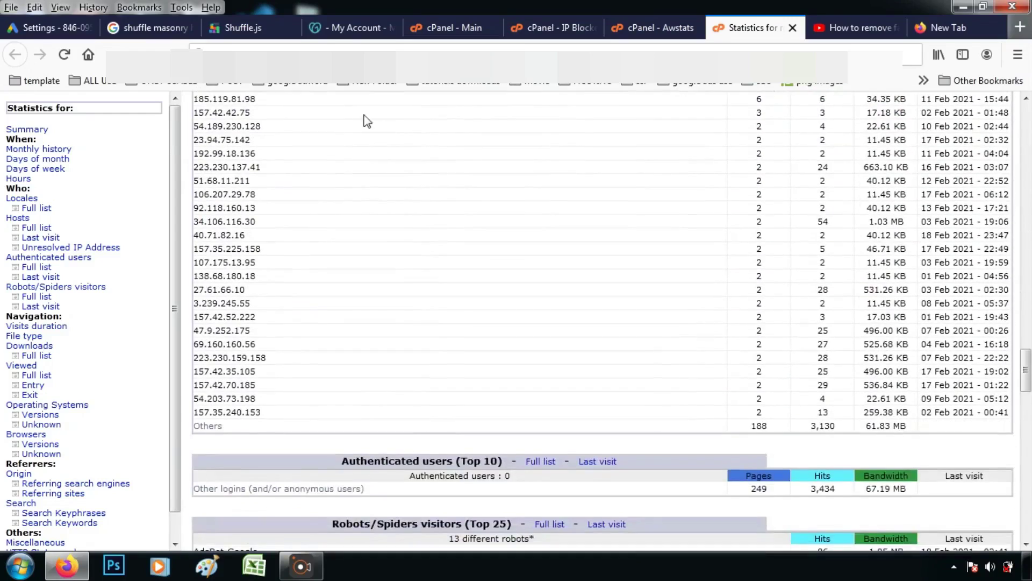
scroll(334, 249, "up", 4)
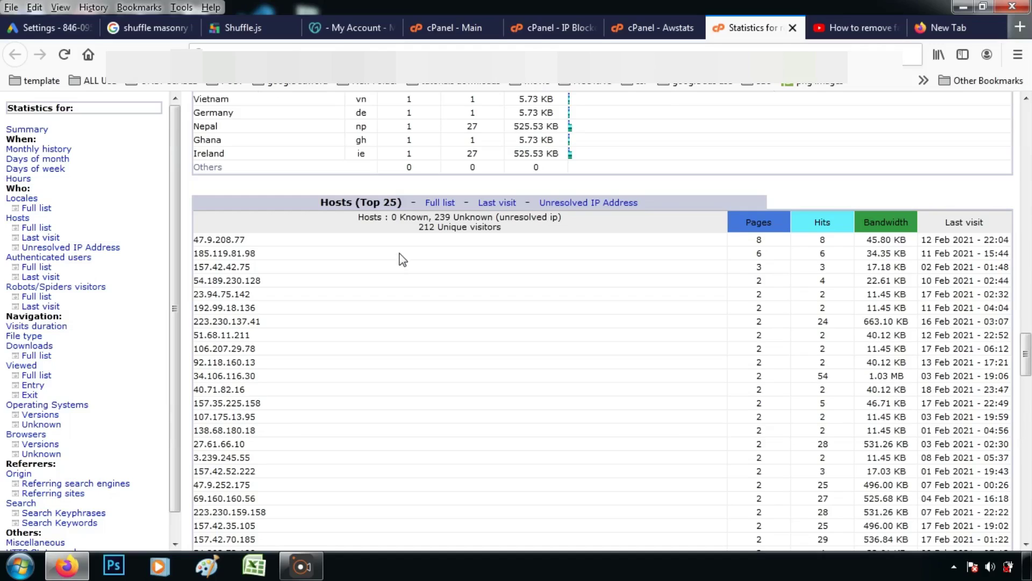
left_click_drag(205, 239, 226, 457)
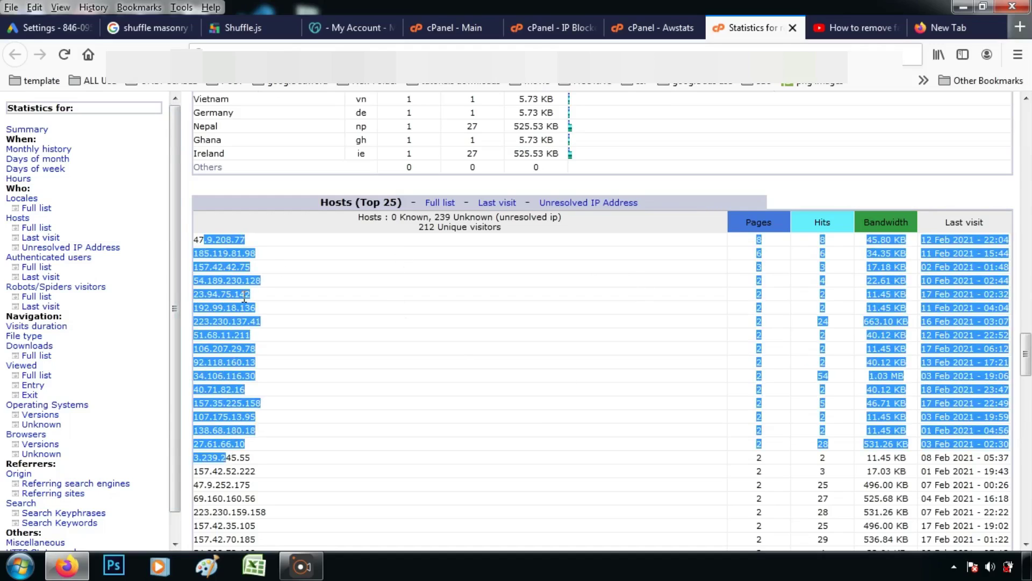
left_click(223, 192)
scroll(349, 298, "down", 5)
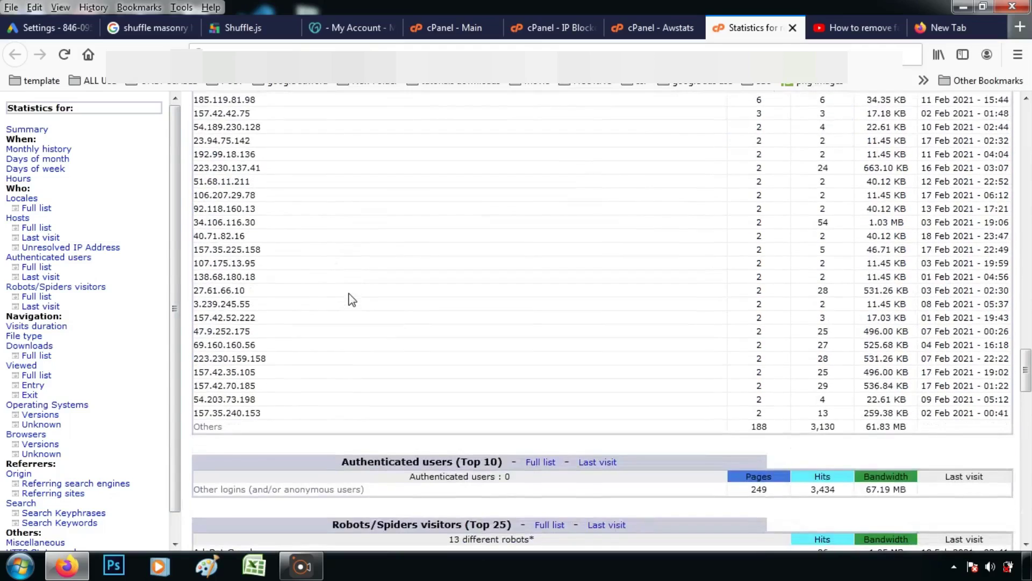
Check which months can be chosen for the reported period, leaving Feb 2021 selected.
scroll(352, 299, "up", 20)
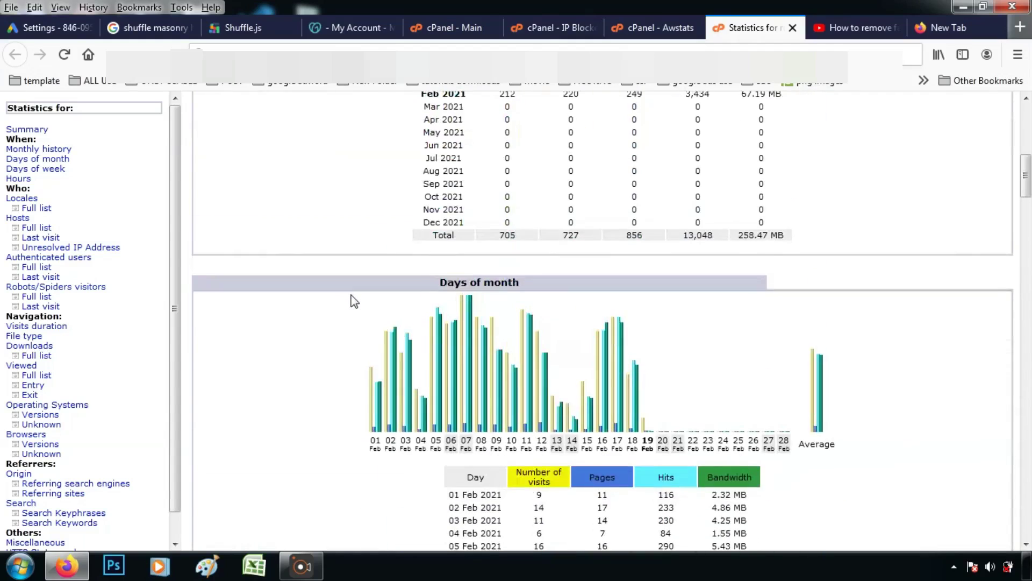
scroll(354, 301, "up", 8)
left_click(360, 141)
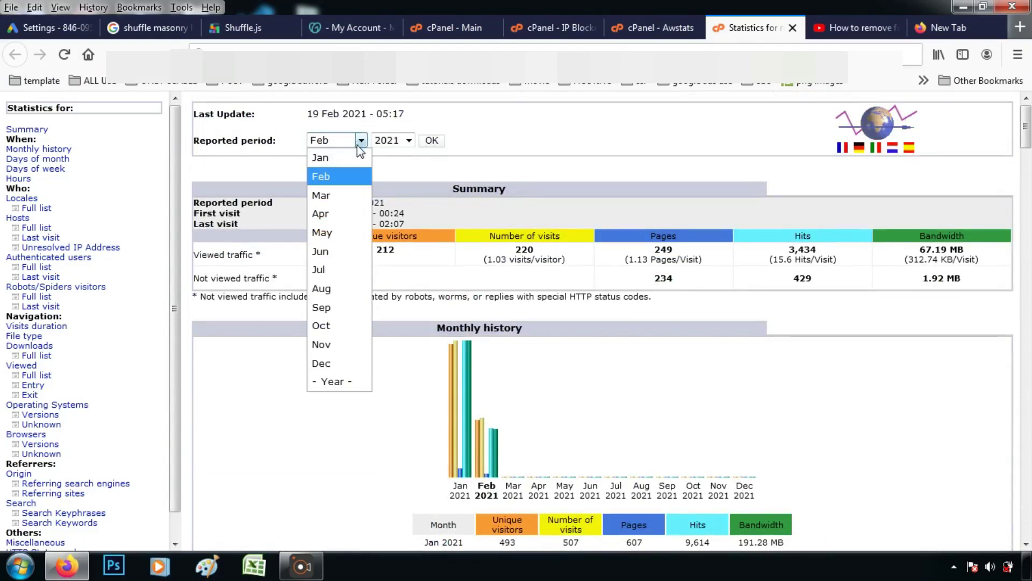
key("Escape")
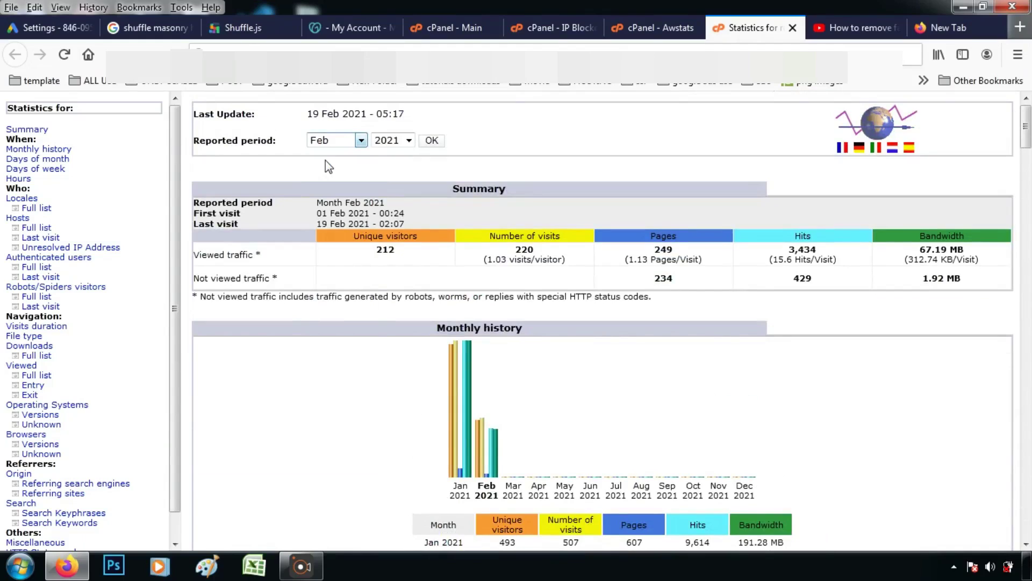
Switch the reported period to Jan 2021 and check which years can be chosen, leaving 2021 selected.
key("Up")
left_click(431, 140)
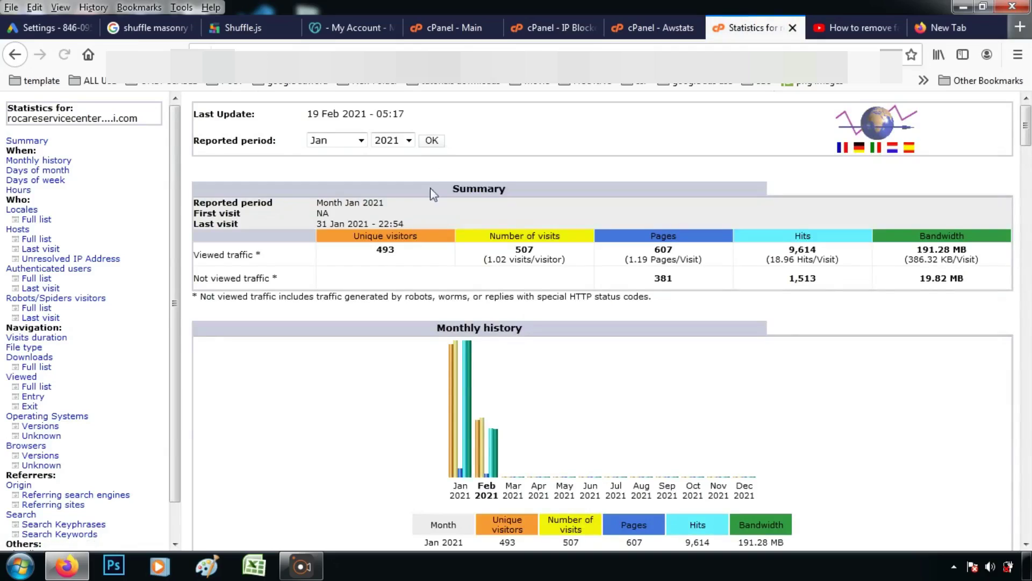
scroll(489, 357, "down", 3)
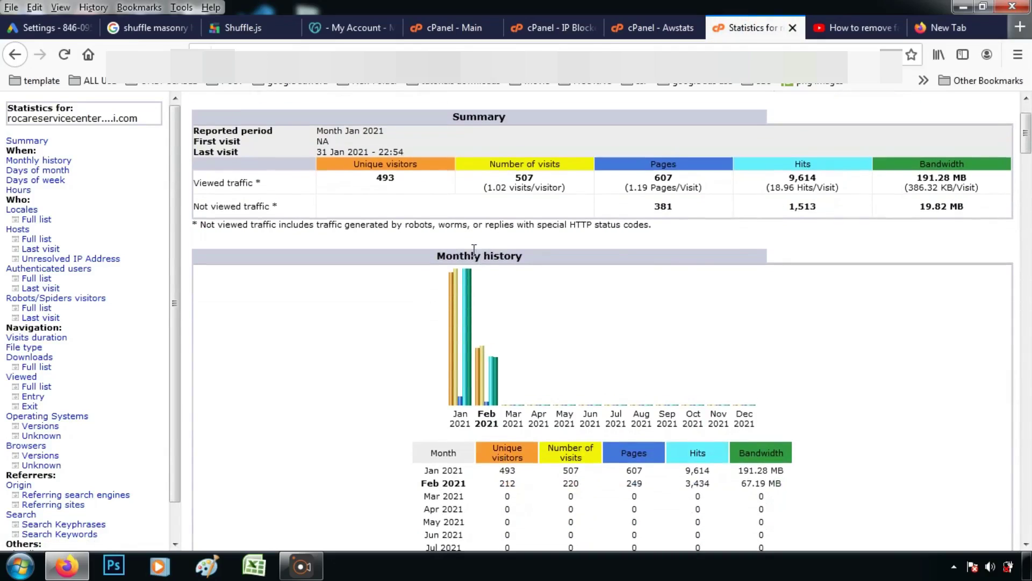
scroll(489, 357, "up", 3)
left_click(398, 141)
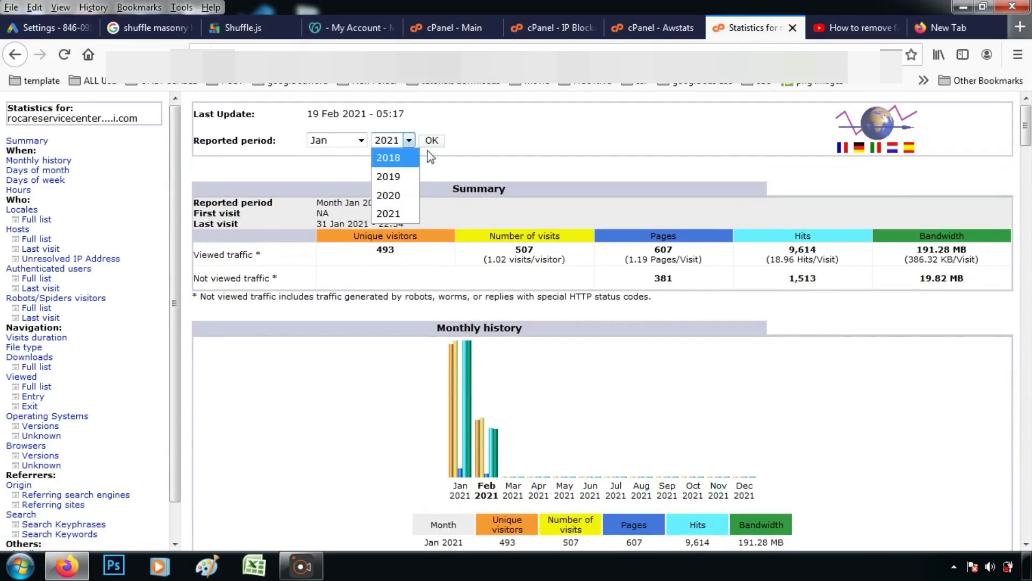
left_click(484, 173)
Examine the January Hosts (Top 25) list, highlighting the three IP addresses with the most pages.
scroll(501, 288, "down", 10)
scroll(501, 288, "down", 10)
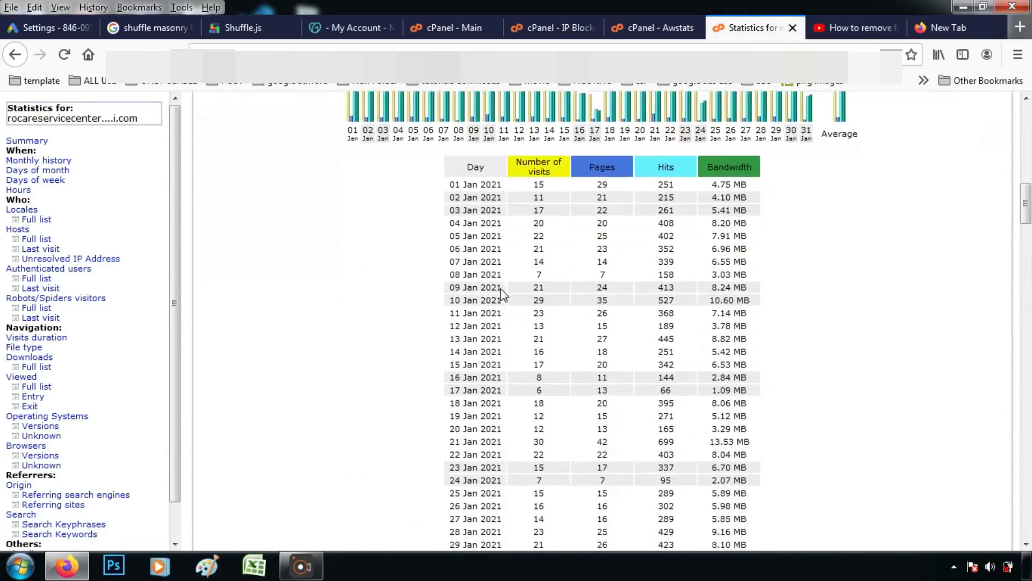
scroll(556, 288, "down", 15)
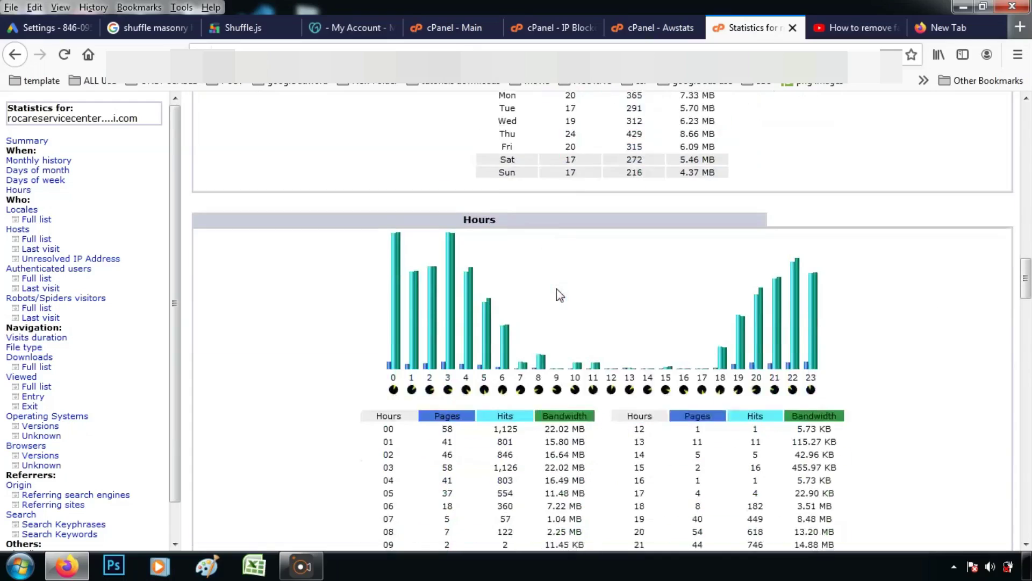
scroll(556, 289, "down", 3)
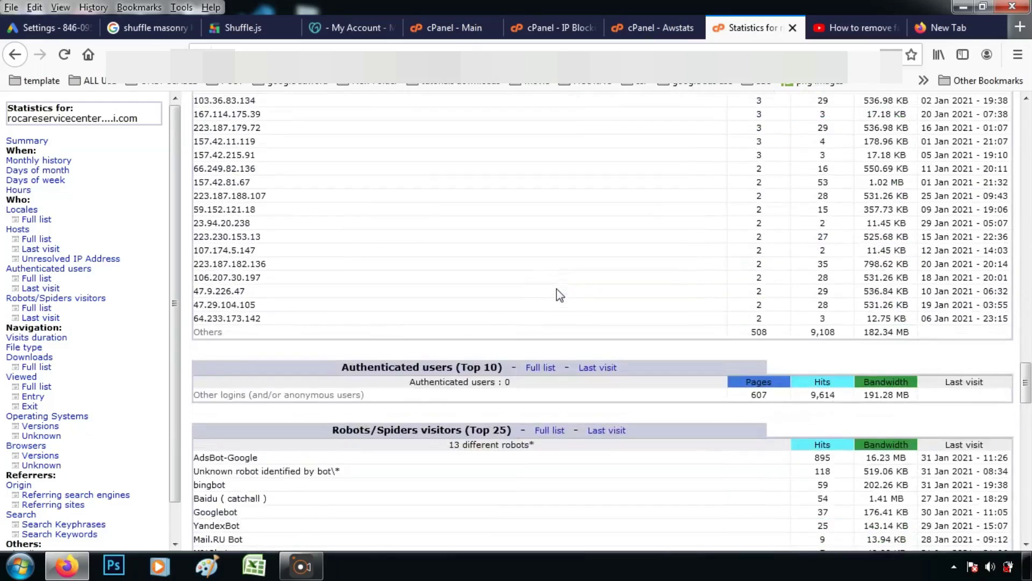
scroll(479, 188, "up", 2)
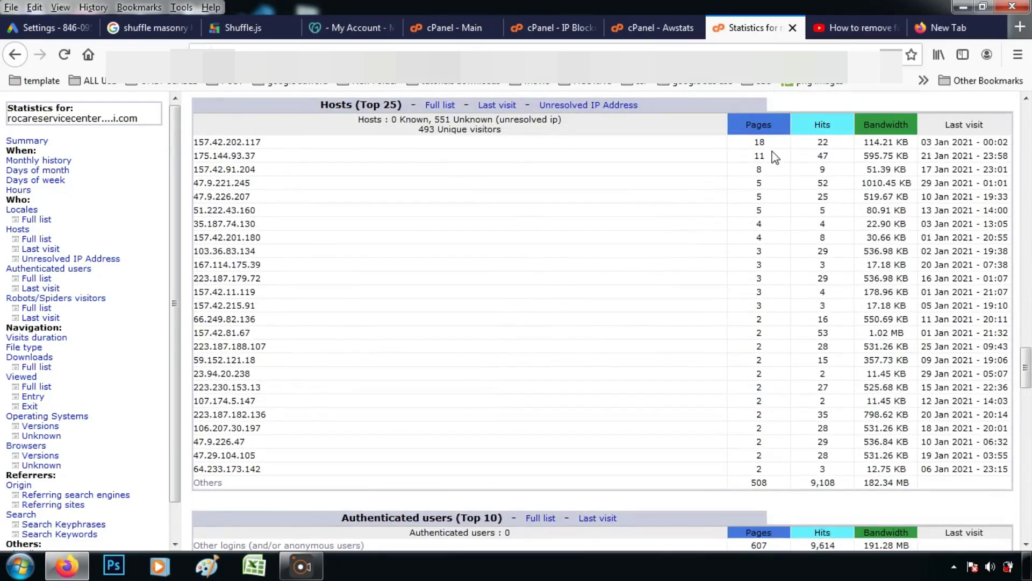
left_click_drag(266, 160, 196, 138)
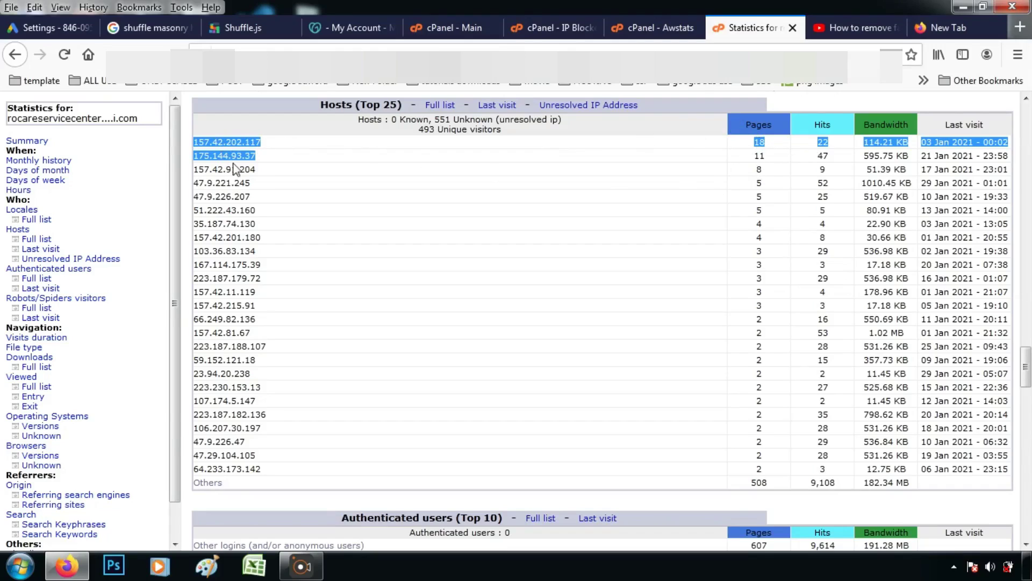
left_click(256, 169)
left_click_drag(257, 169, 193, 146)
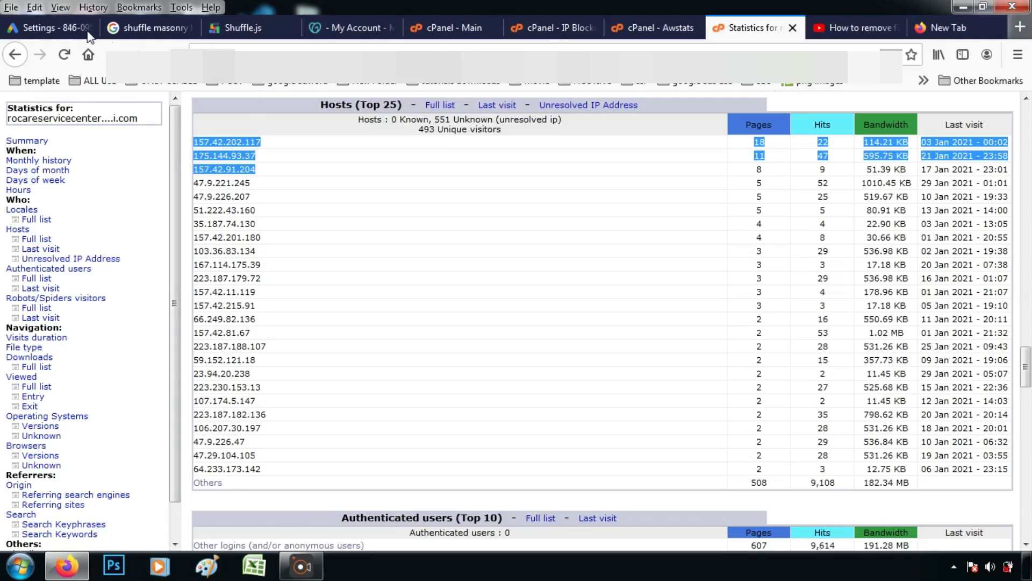
View the IP exclusions row in the Google Ads campaign settings, return to the Awstats Hosts list and clear the highlighting.
left_click(67, 29)
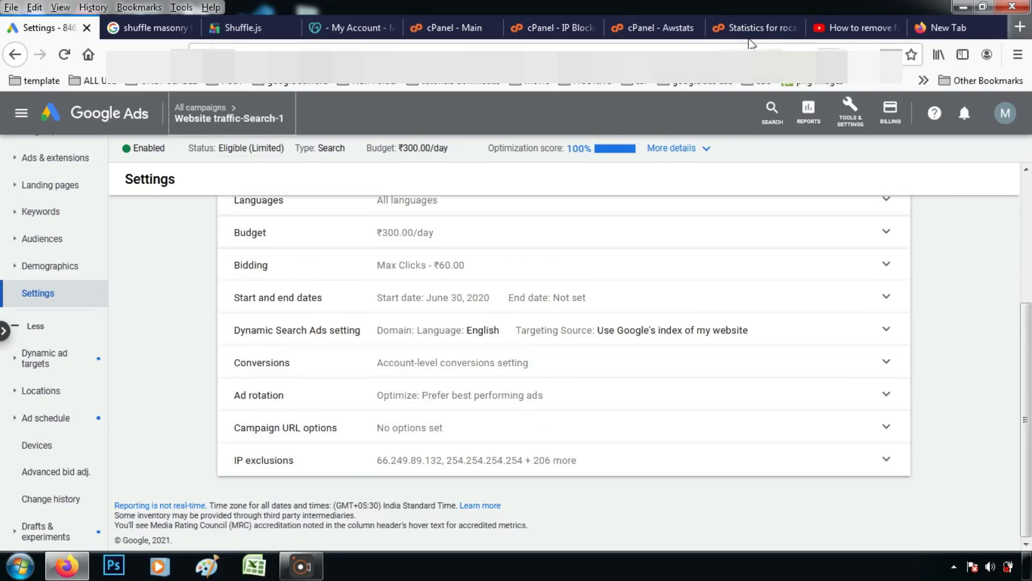
left_click(745, 30)
scroll(352, 376, "down", 3)
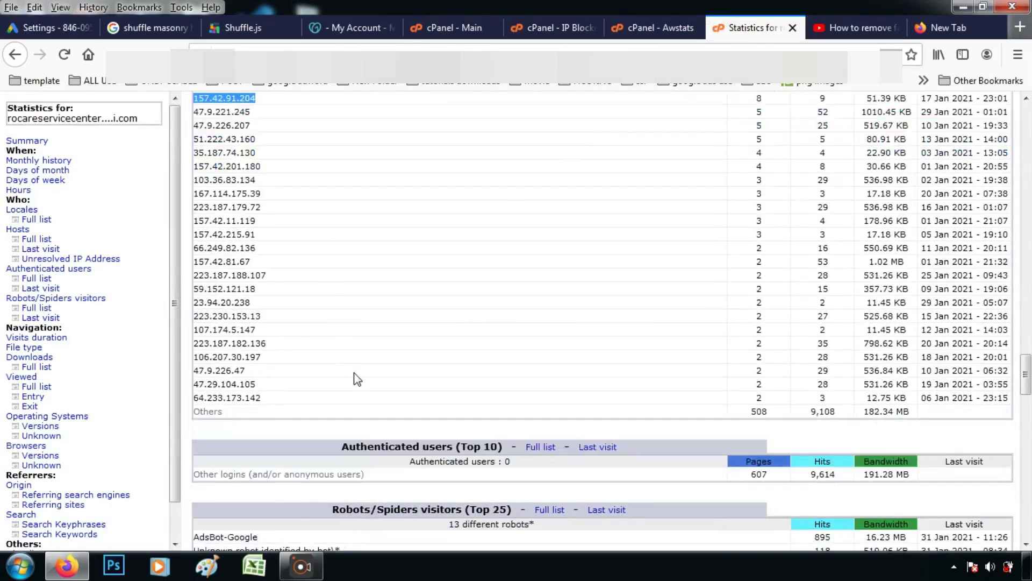
scroll(272, 127, "up", 3)
scroll(272, 237, "up", 2)
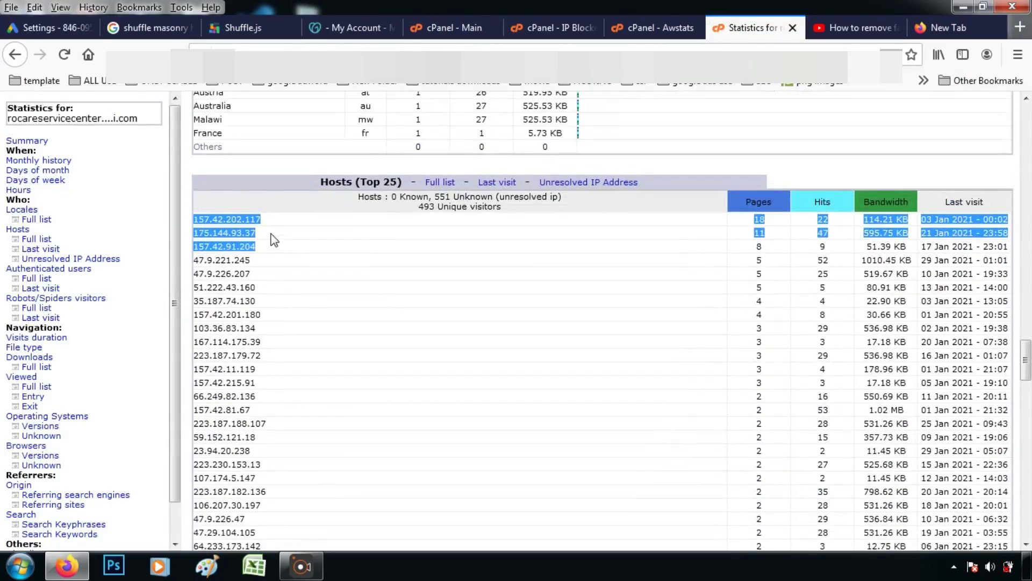
left_click(217, 168)
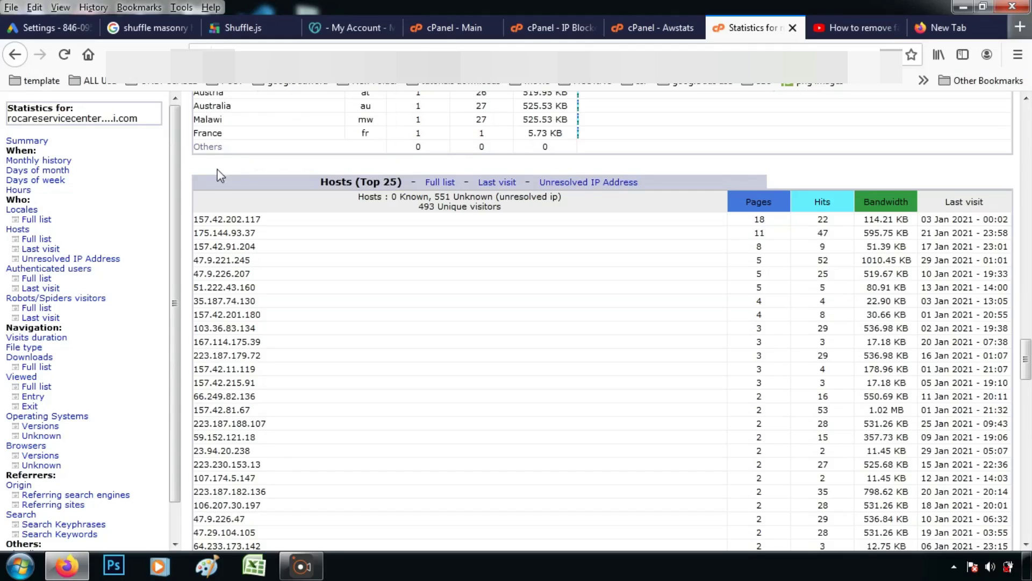
Review the January robots, visits duration, file type and Pages-URL sections, returning to the Hosts (Top 25) list.
scroll(315, 330, "down", 10)
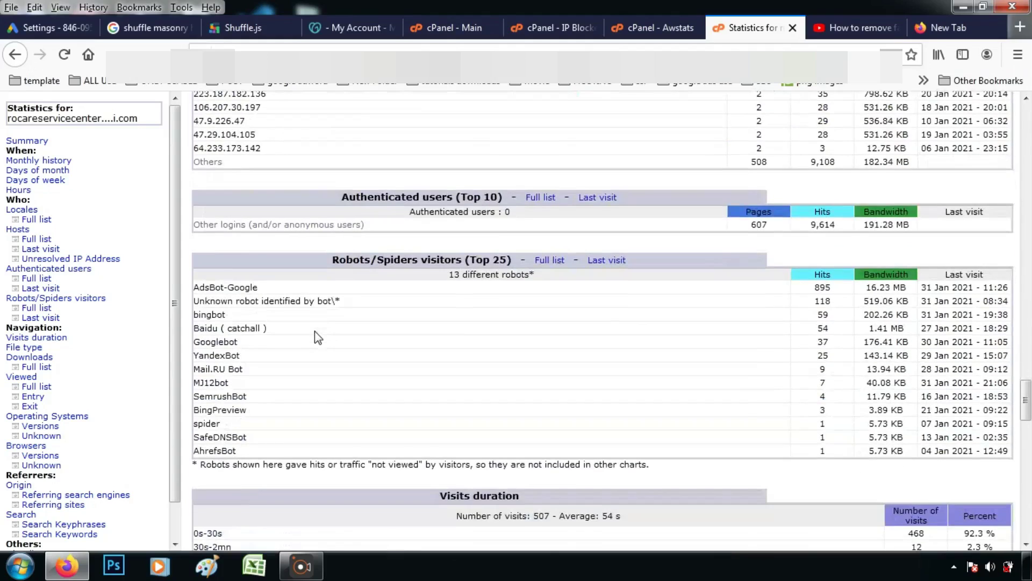
scroll(315, 330, "down", 14)
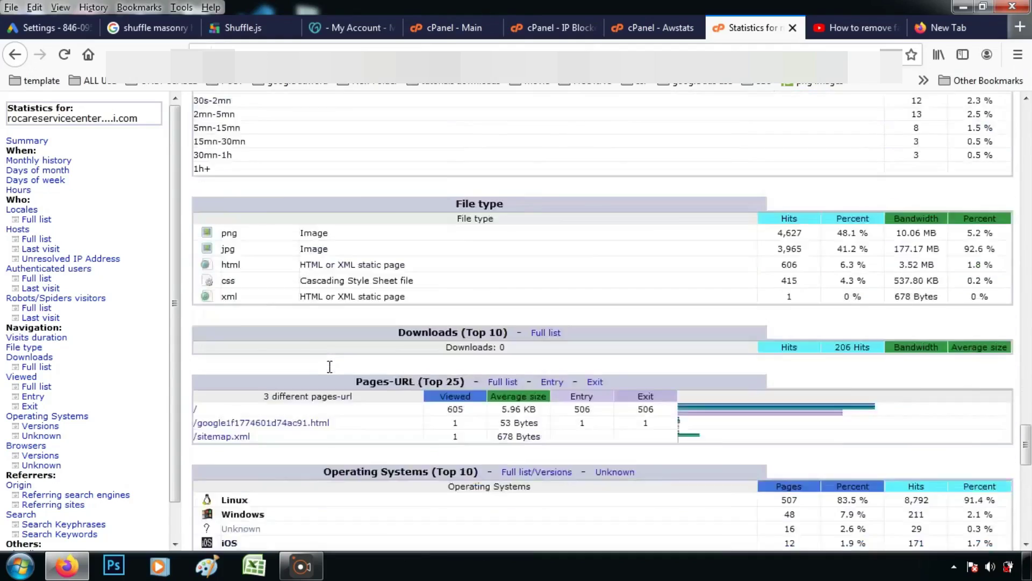
scroll(344, 250, "up", 5)
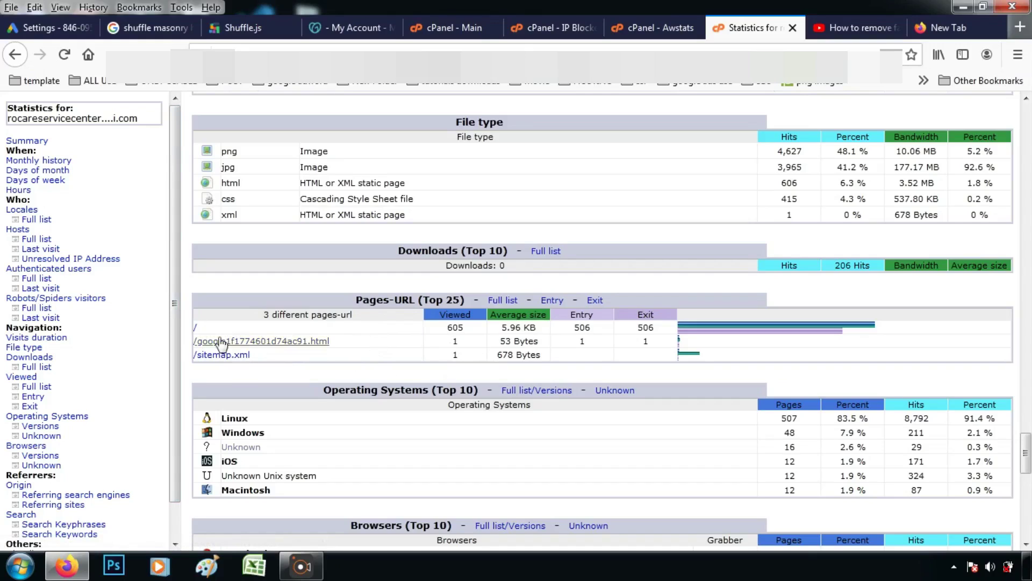
scroll(472, 353, "up", 1)
scroll(471, 351, "up", 7)
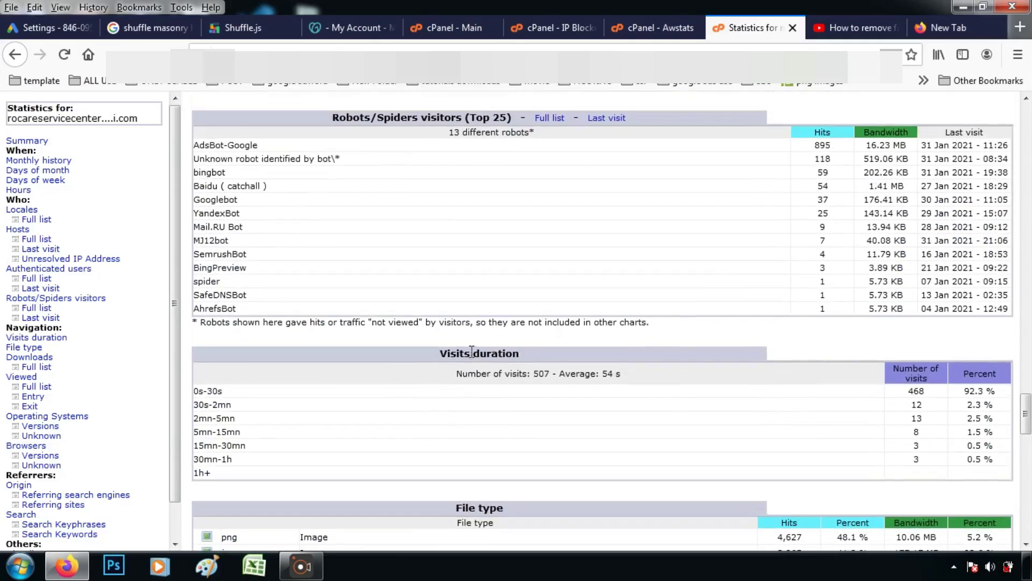
scroll(472, 353, "up", 3)
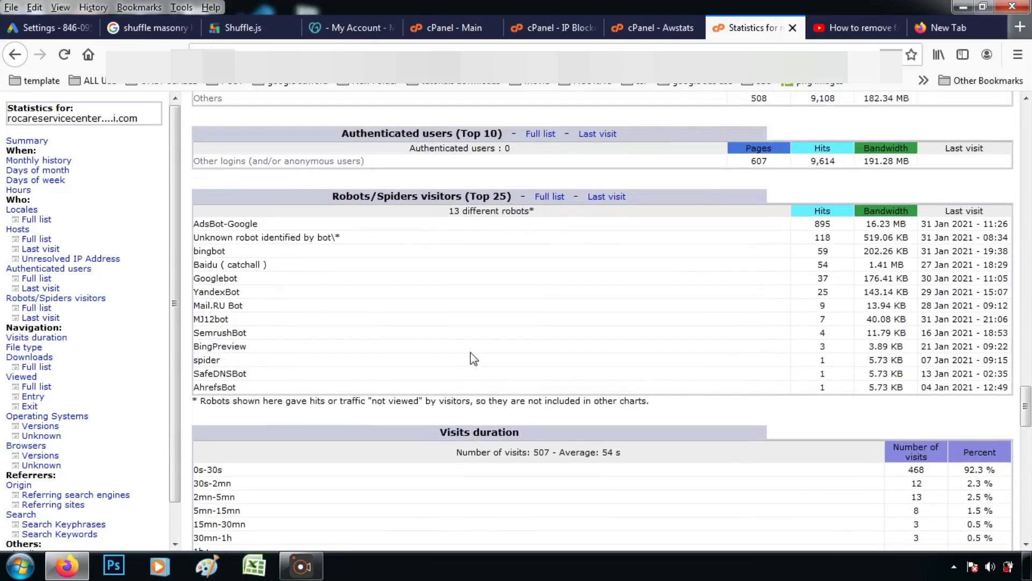
scroll(470, 357, "up", 7)
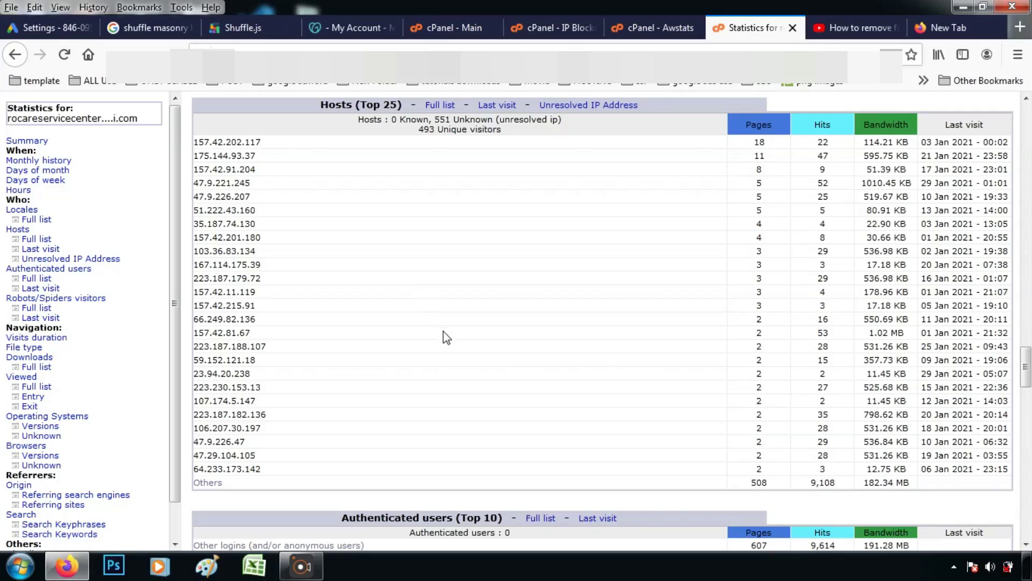
scroll(479, 314, "up", 2)
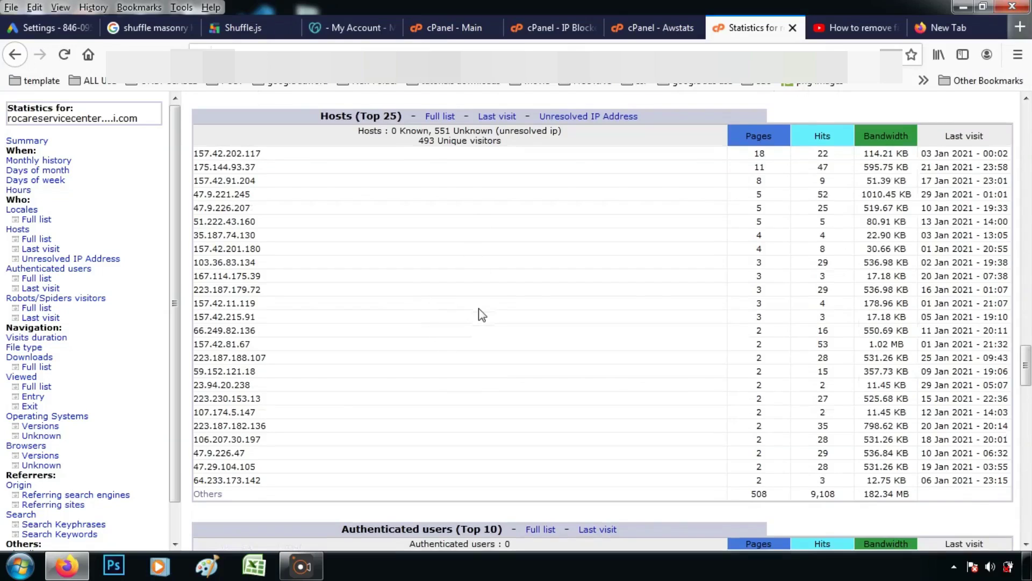
left_click_drag(262, 219, 197, 215)
key("ctrl+c")
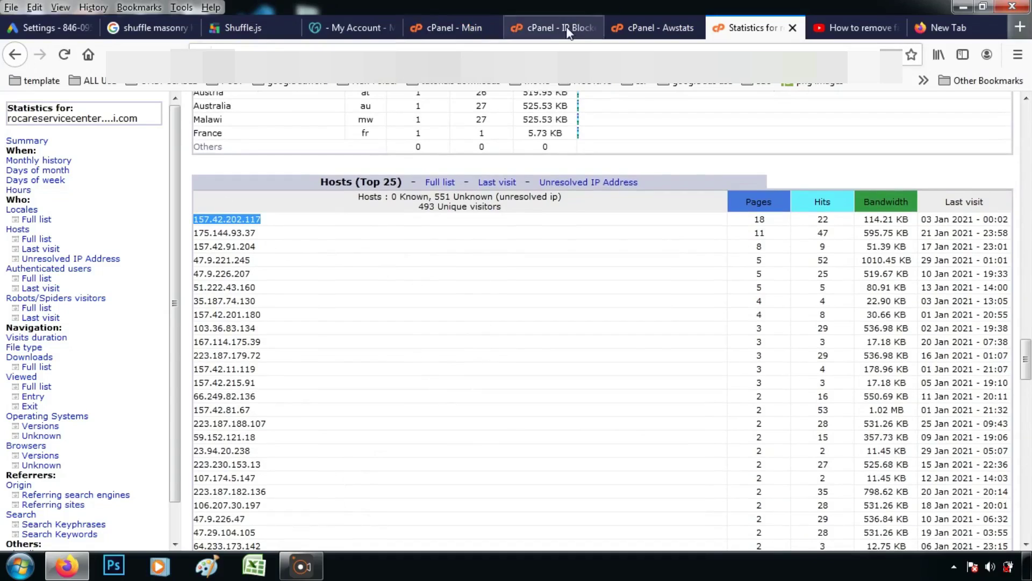
left_click(452, 29)
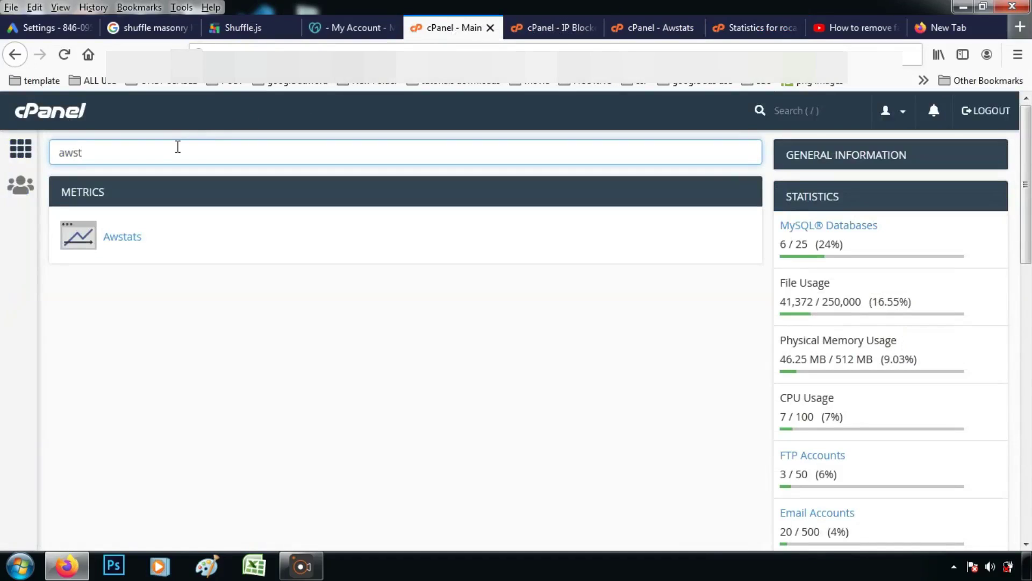
left_click_drag(102, 153, 50, 154)
key("BackSpace")
type("ip")
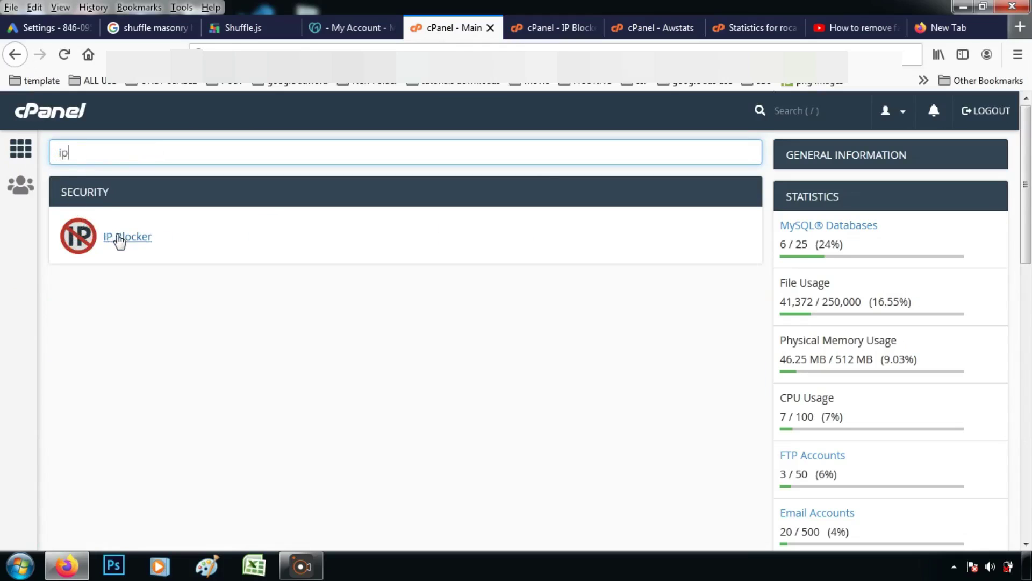
left_click(551, 29)
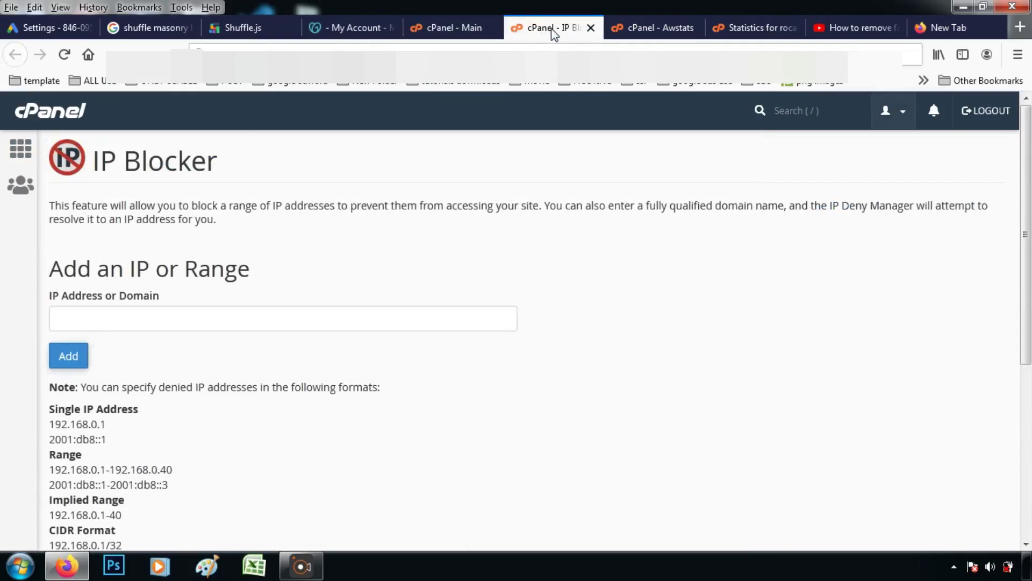
scroll(456, 283, "down", 1)
scroll(456, 283, "down", 2)
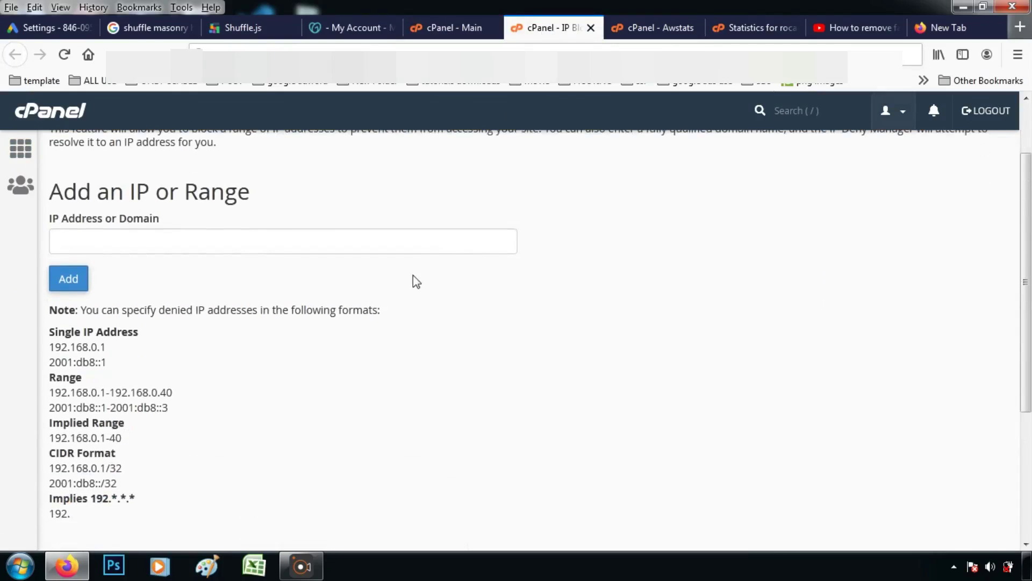
left_click(139, 243)
key("ctrl+v")
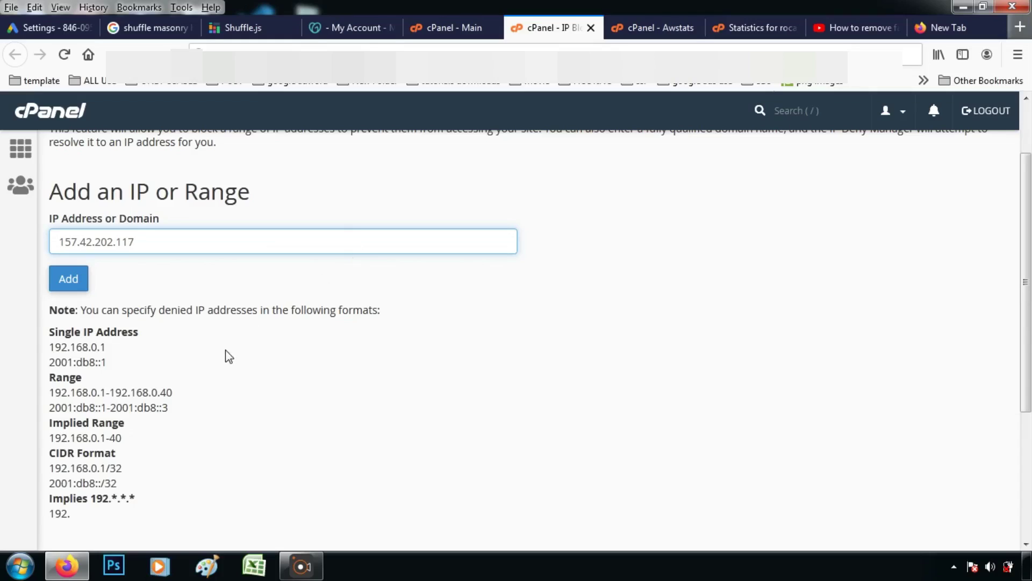
Highlight the example 192.168.0.1-192.168.0.40 range format and clear the IP Address or Domain field.
left_click_drag(51, 394, 174, 392)
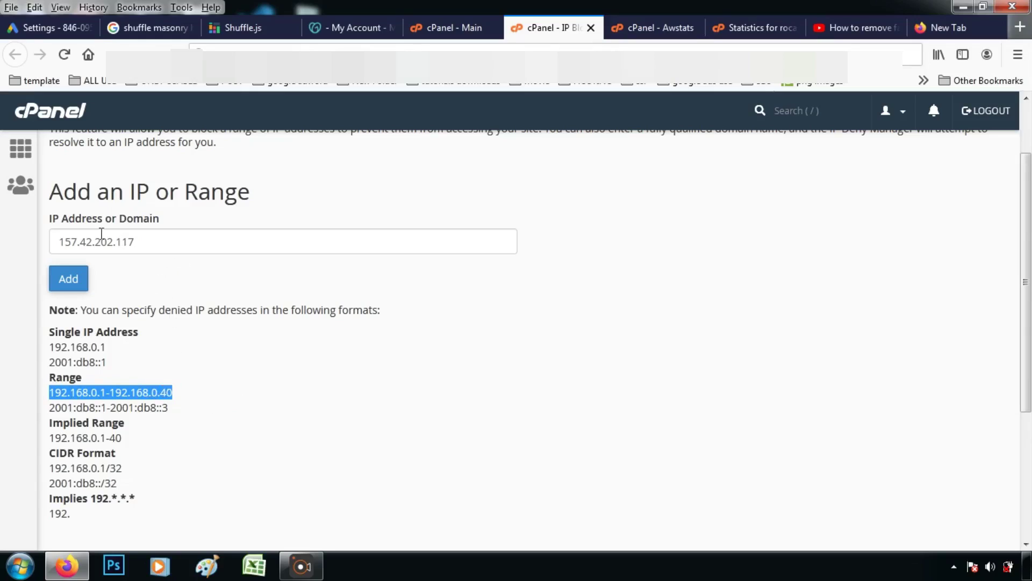
left_click(157, 243)
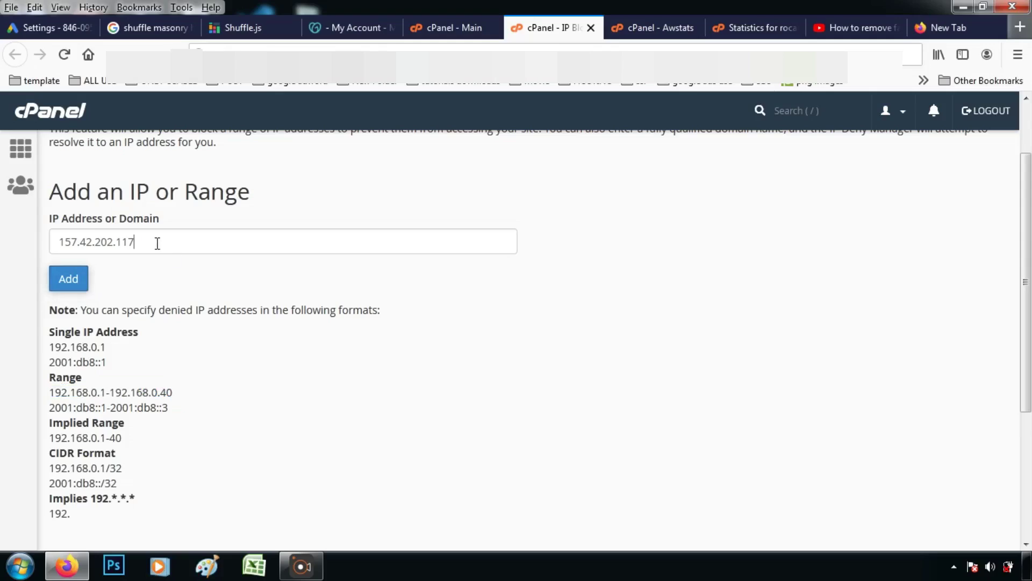
left_click_drag(157, 243, 64, 243)
key("BackSpace")
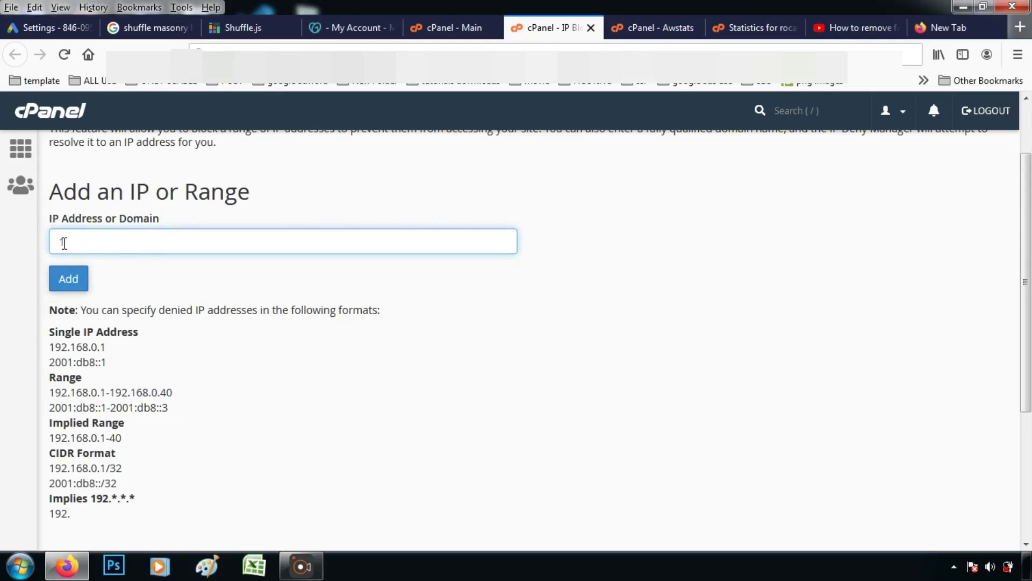
left_click(561, 203)
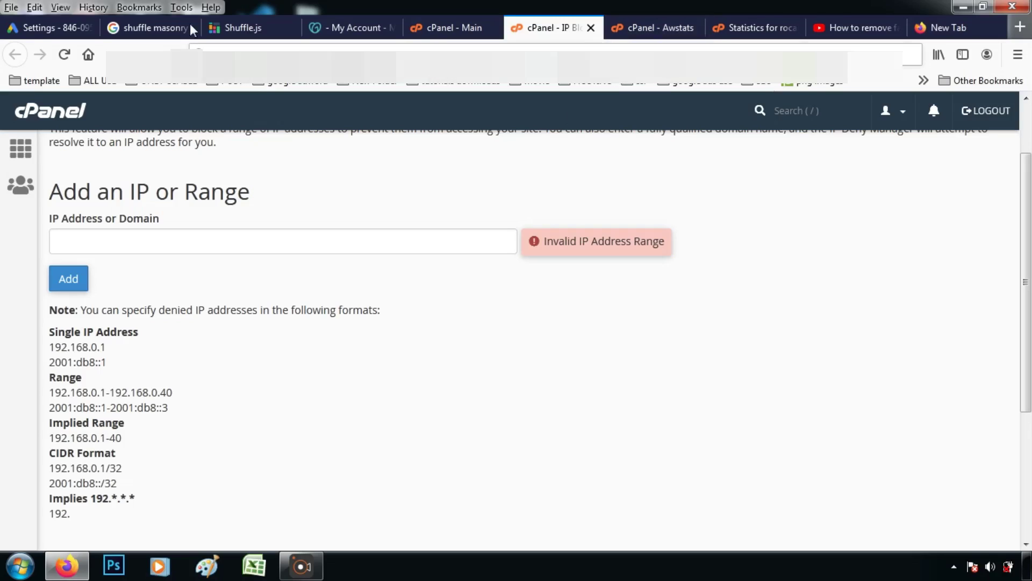
Return to the Google Ads campaign settings containing the IP exclusions.
left_click(40, 29)
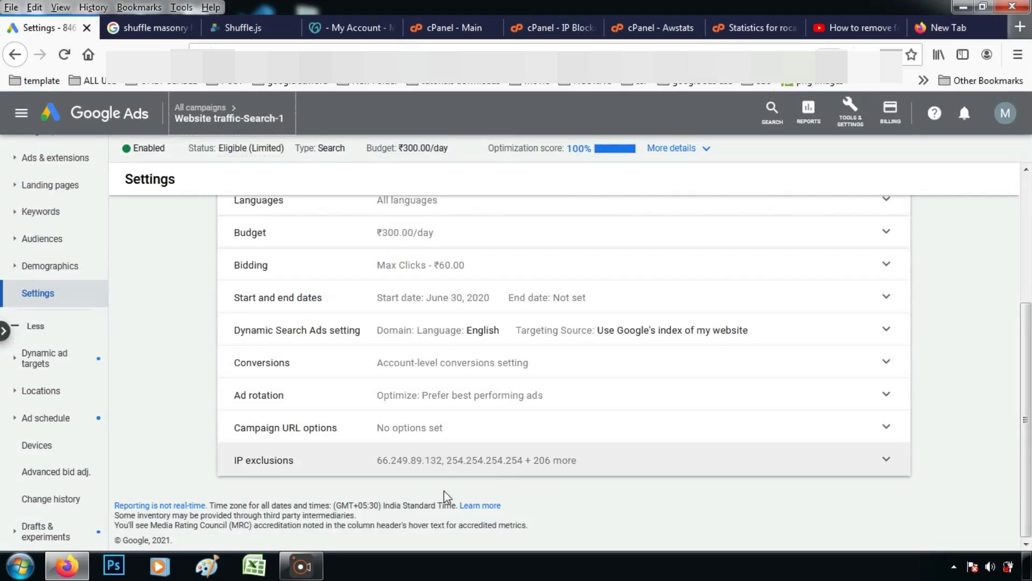